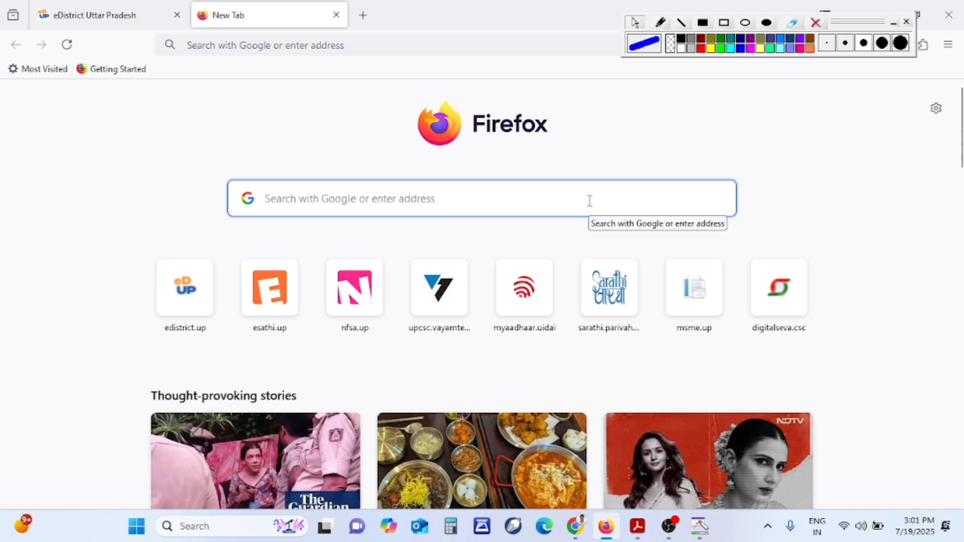
# Search Google for EDISTRICT and open the eDistrict UP – Government of Uttar Pradesh site
pyautogui.write('EDISTRICT')
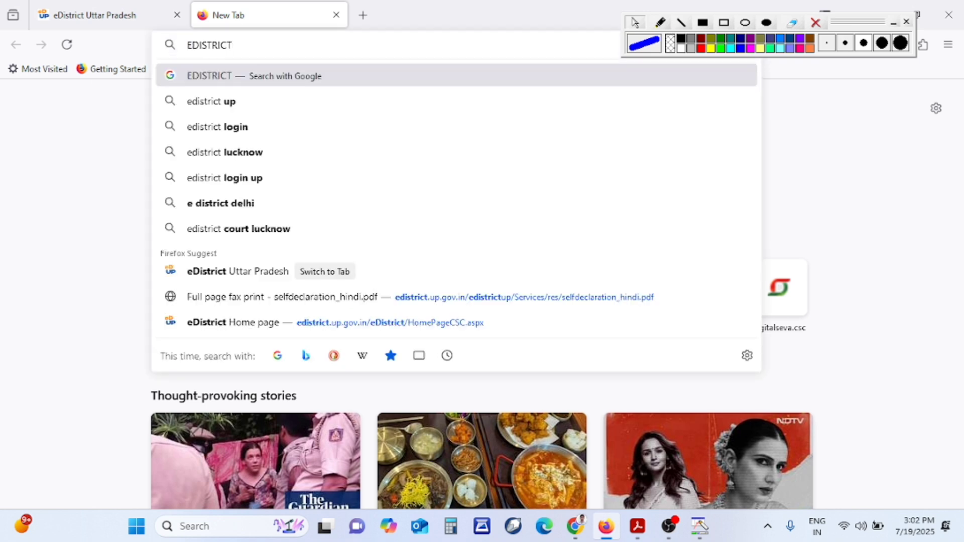
pyautogui.press('Return')
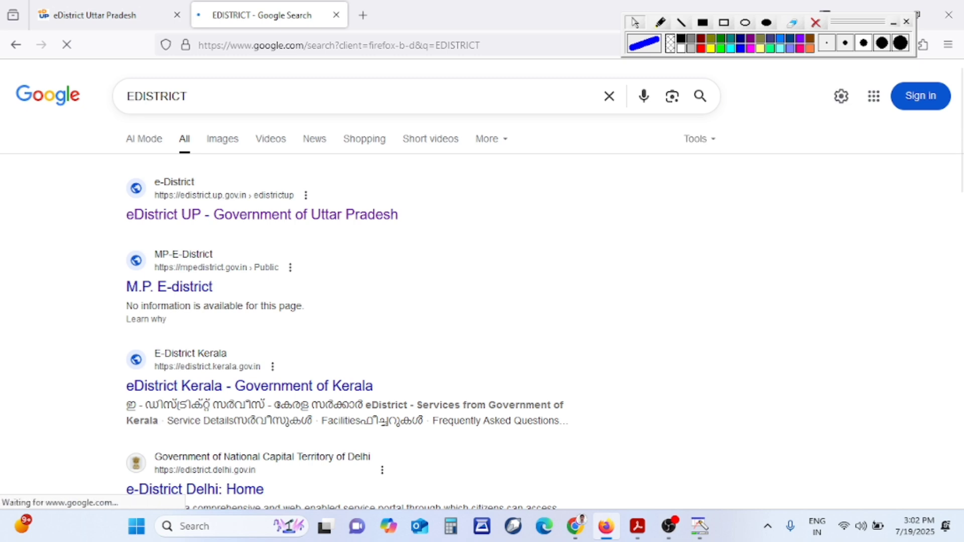
pyautogui.click(386, 219)
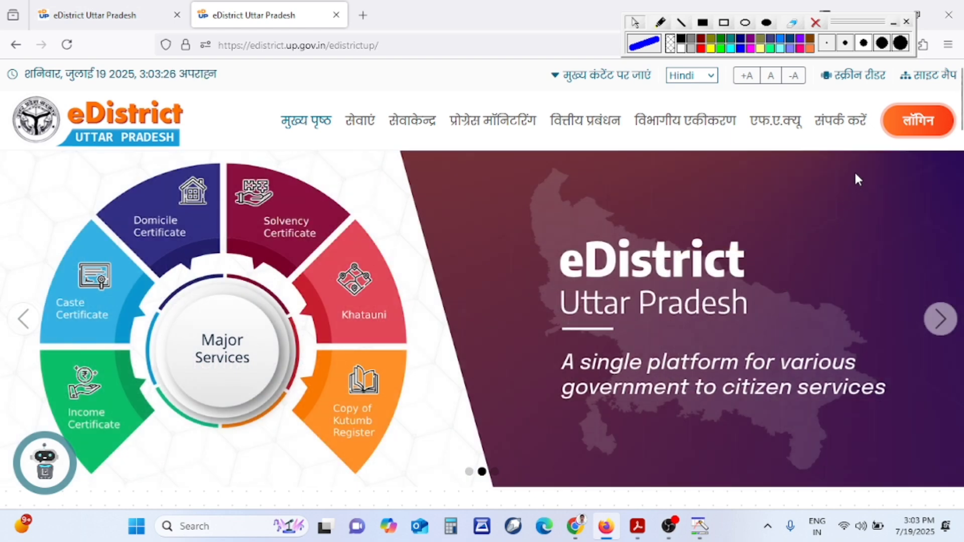
# Open 'सिटिजन लॉगिन (ई-साथी)' from the लॉगिन menu to reach the eSathi registration form
pyautogui.moveTo(919, 125)
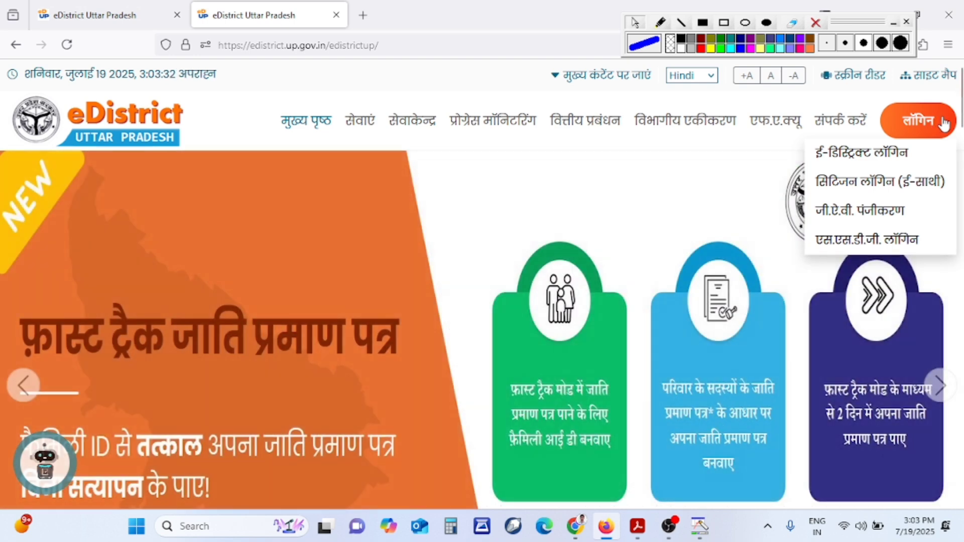
pyautogui.click(947, 186)
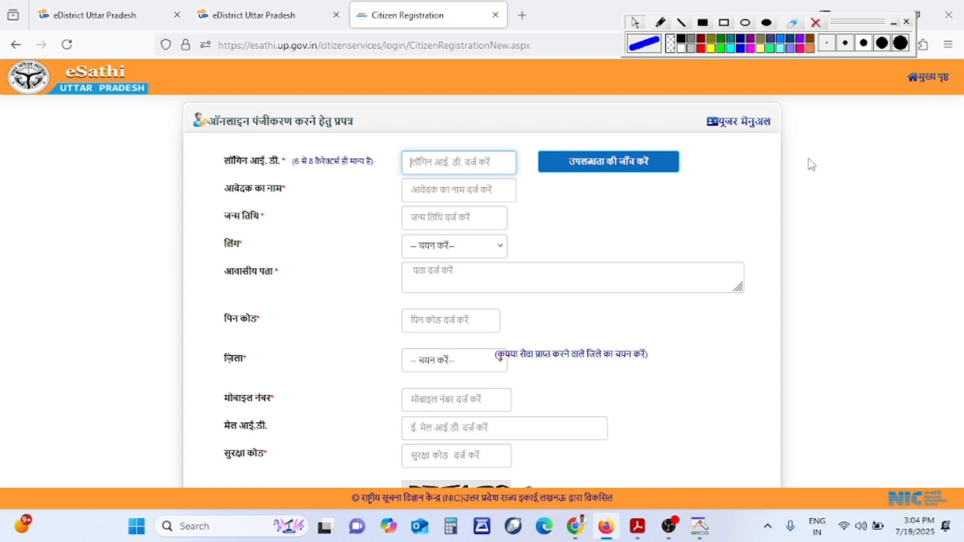
pyautogui.scroll(-3, 749, 205)
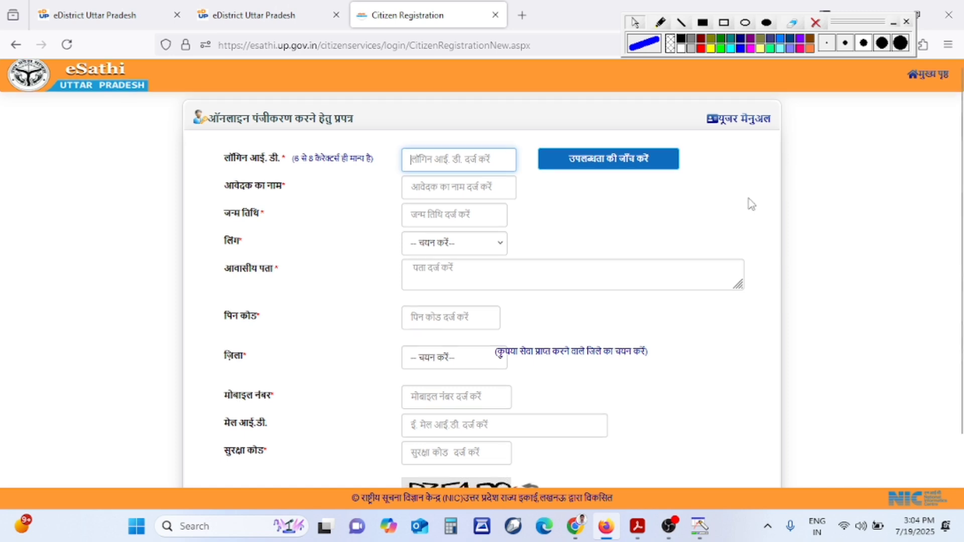
pyautogui.scroll(3, 780, 353)
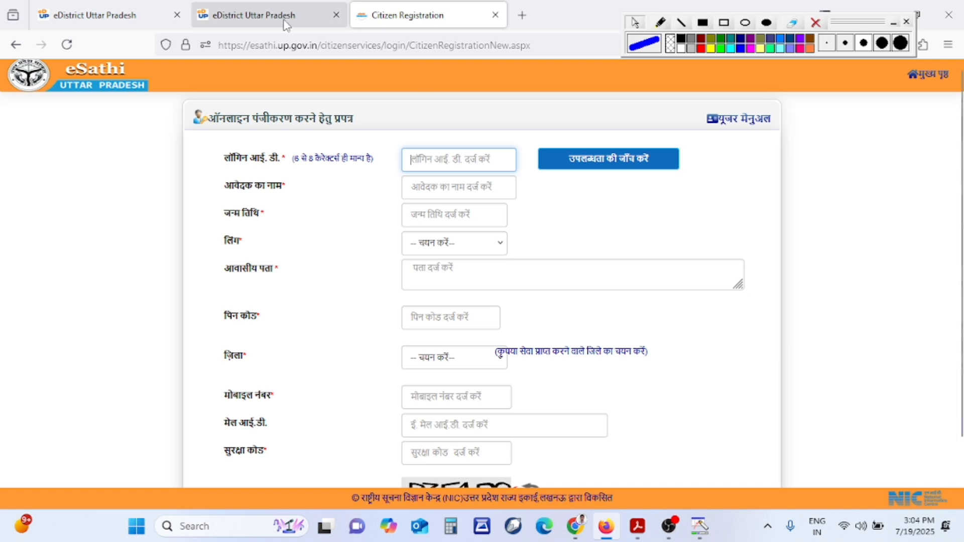
# From the eDistrict tab, open the eSathi citizen login and sign in with the captcha security code
pyautogui.click(251, 16)
pyautogui.click(918, 121)
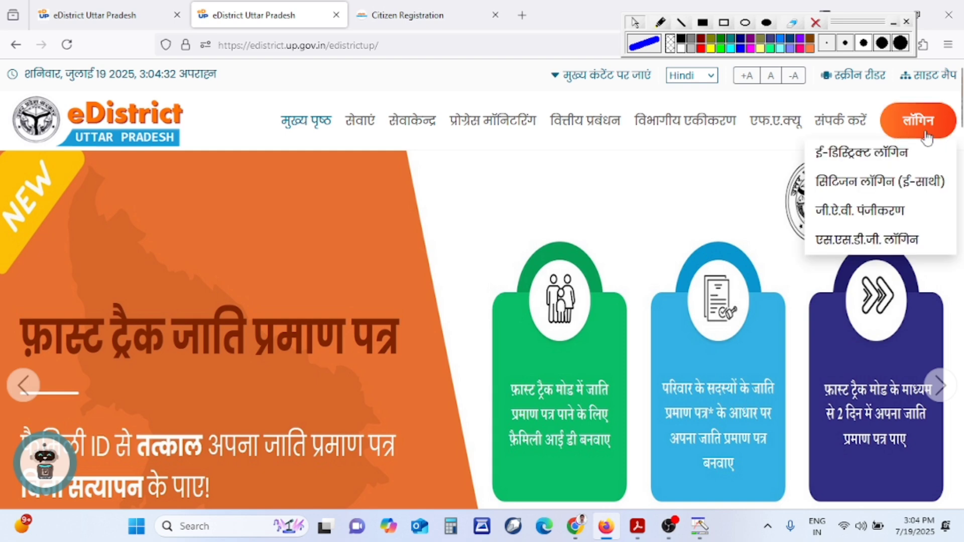
pyautogui.click(923, 188)
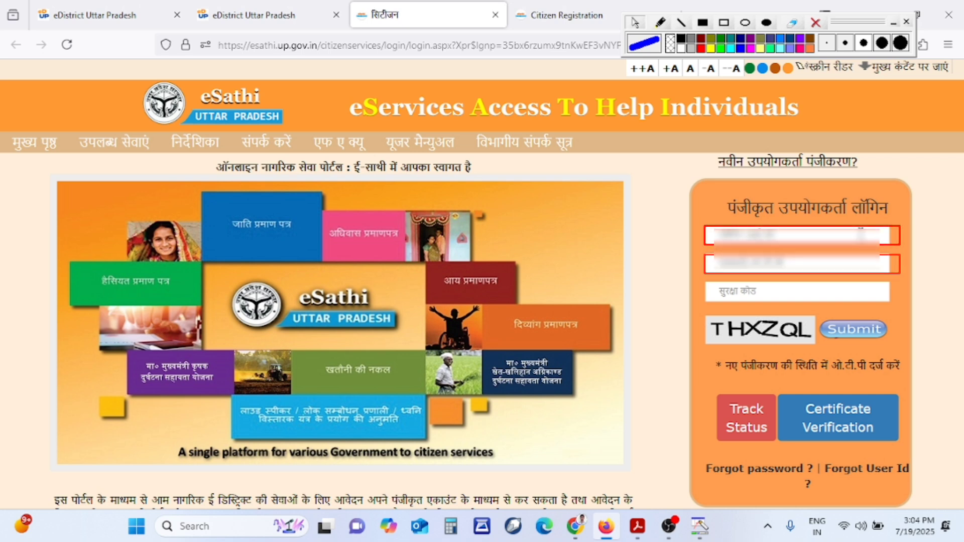
pyautogui.click(868, 292)
pyautogui.write('TH')
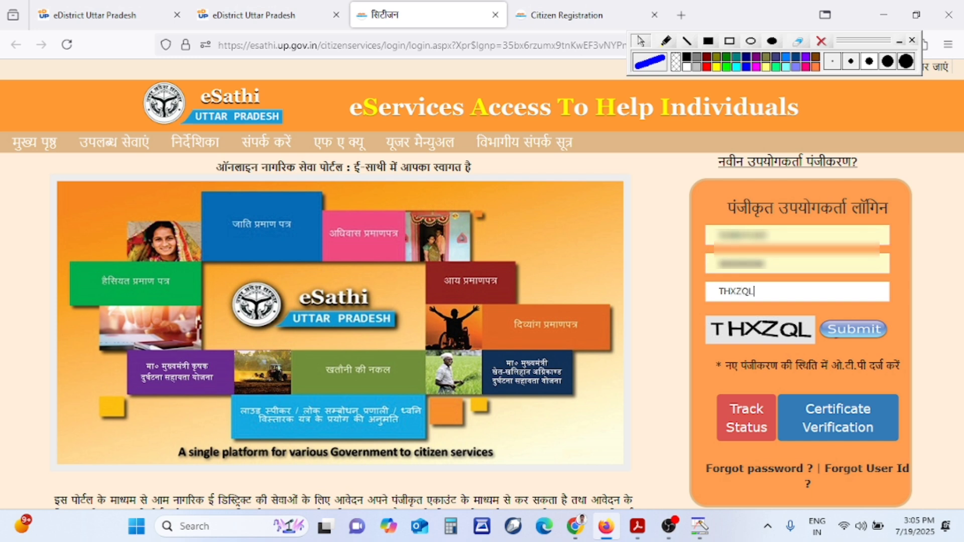
pyautogui.write('XZQL')
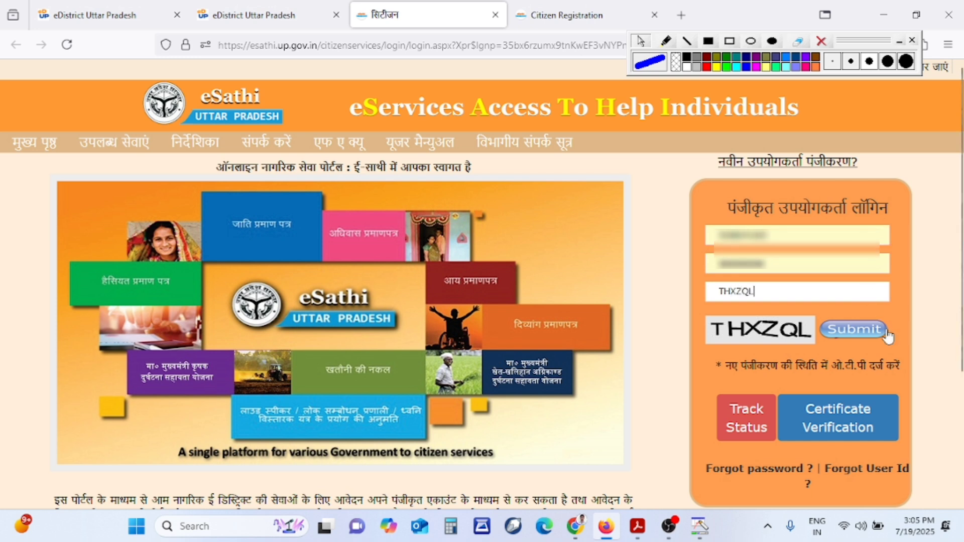
pyautogui.click(878, 335)
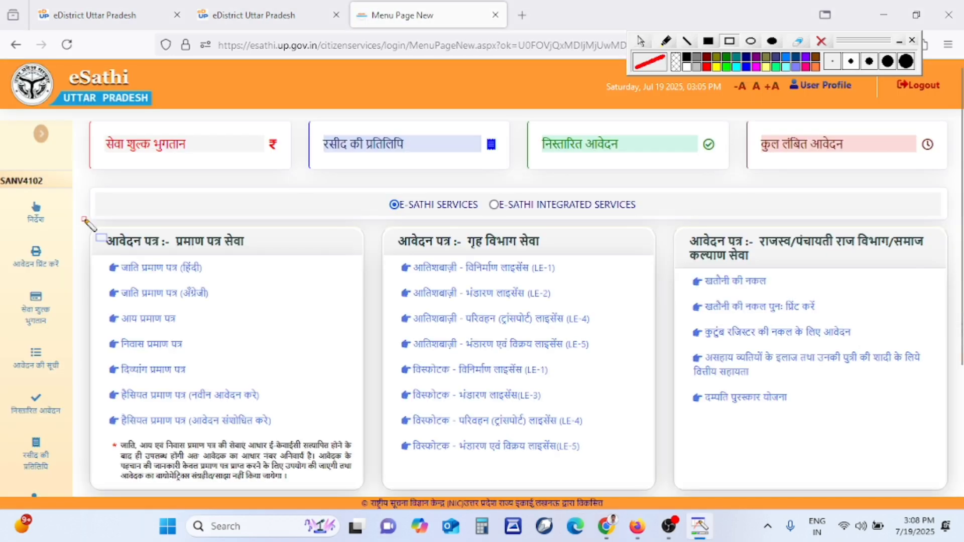
# Choose the 'आय प्रमाण पत्र' (income certificate) service under प्रमाण पत्र सेवा
pyautogui.moveTo(84, 219)
pyautogui.mouseDown()
pyautogui.moveTo(207, 297)
pyautogui.moveTo(331, 410)
pyautogui.moveTo(357, 451)
pyautogui.mouseUp()
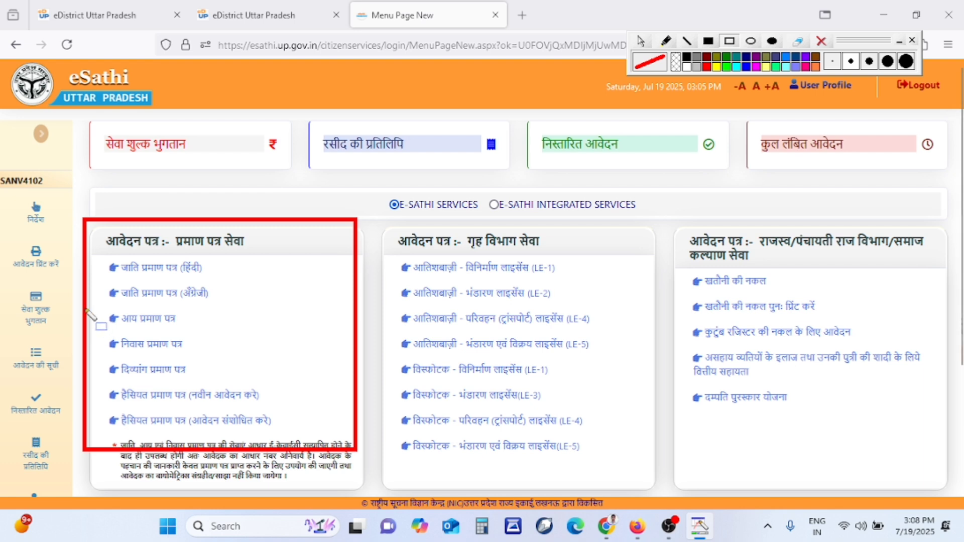
pyautogui.moveTo(84, 307); pyautogui.dragTo(239, 332)
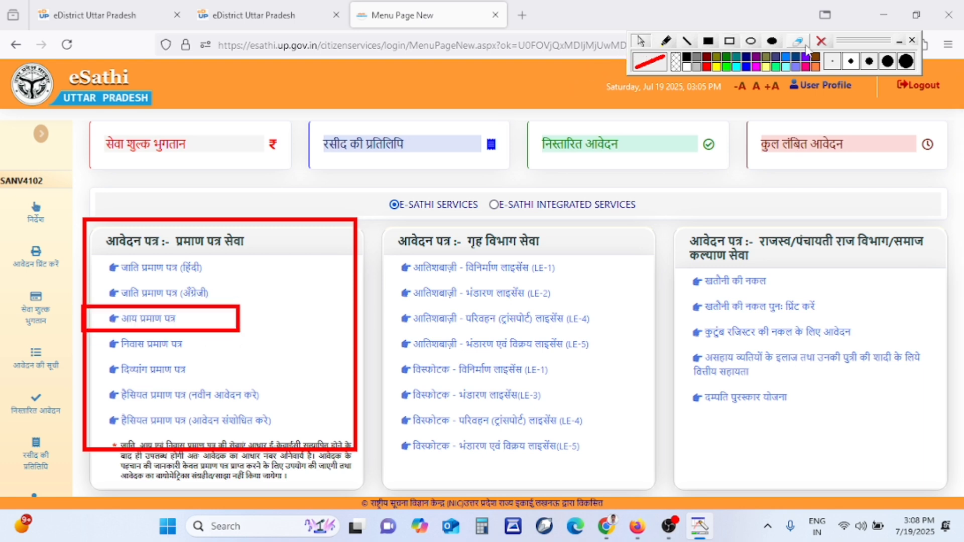
pyautogui.click(826, 44)
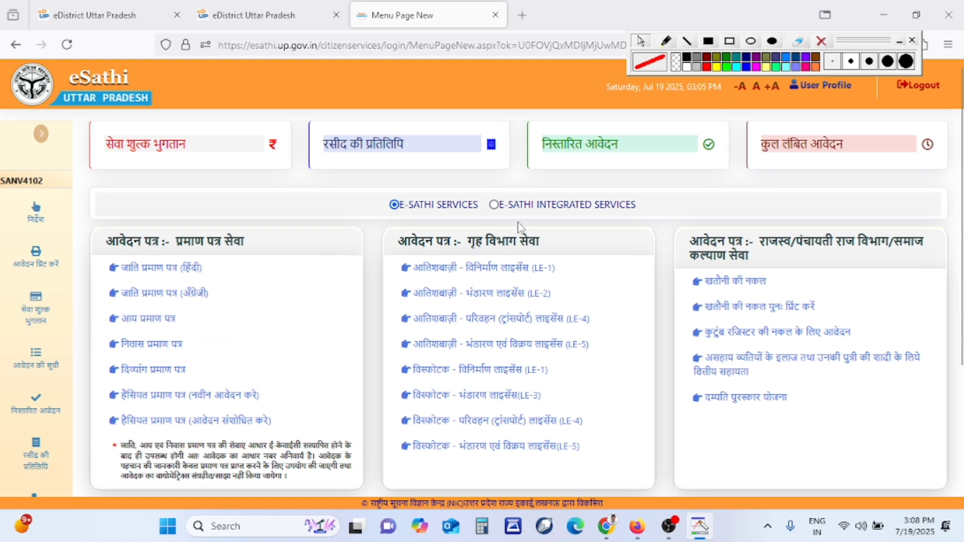
pyautogui.click(147, 320)
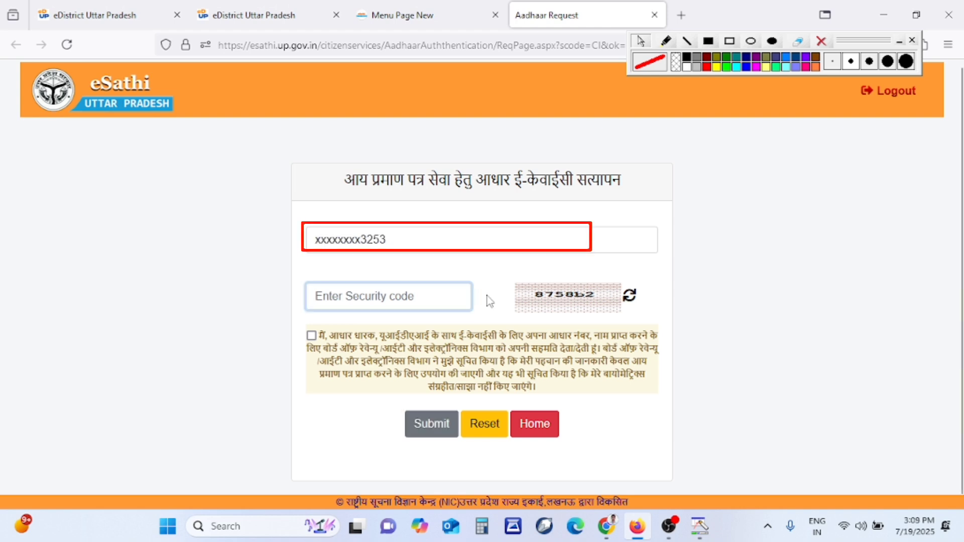
# Enter the security code, accept the e-KYC consent, request the OTP and submit it for verification
pyautogui.write('87')
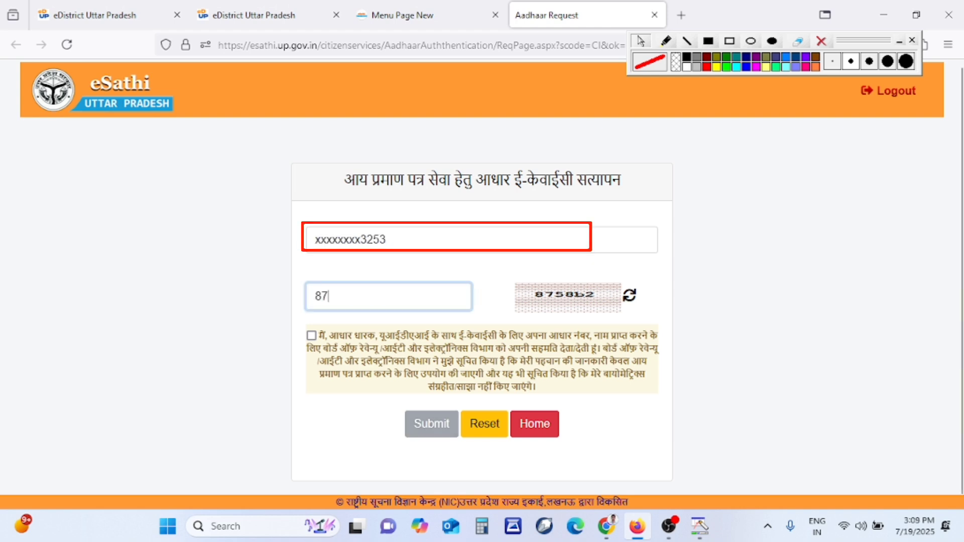
pyautogui.write('58b2')
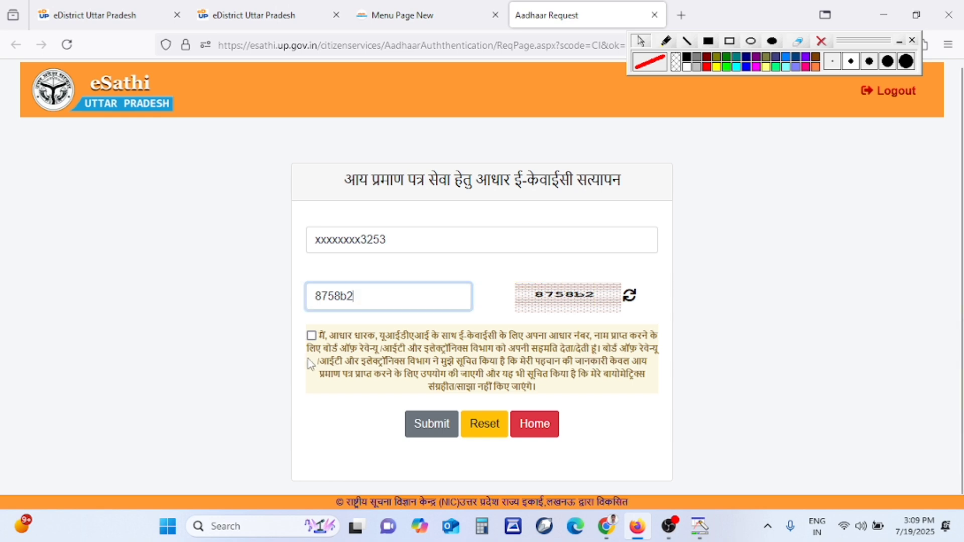
pyautogui.click(312, 335)
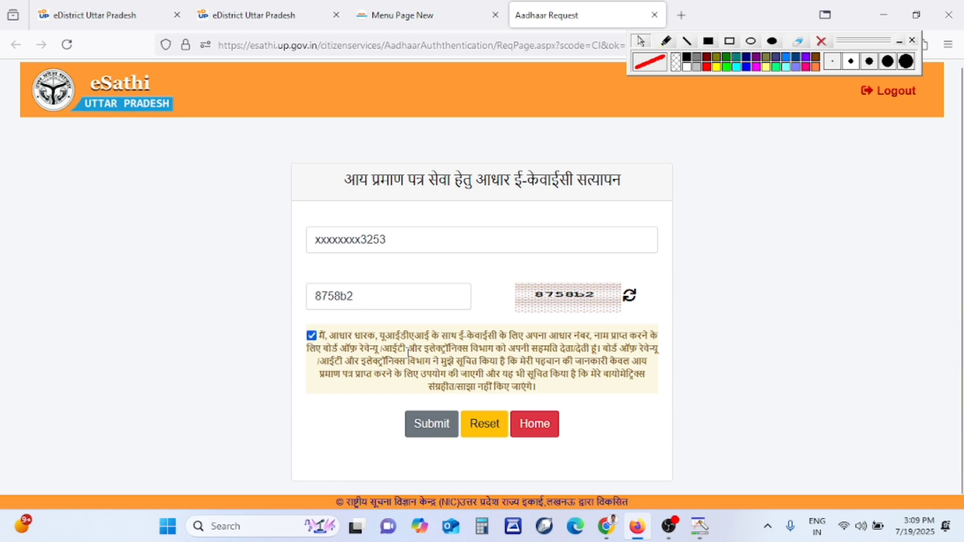
pyautogui.click(441, 435)
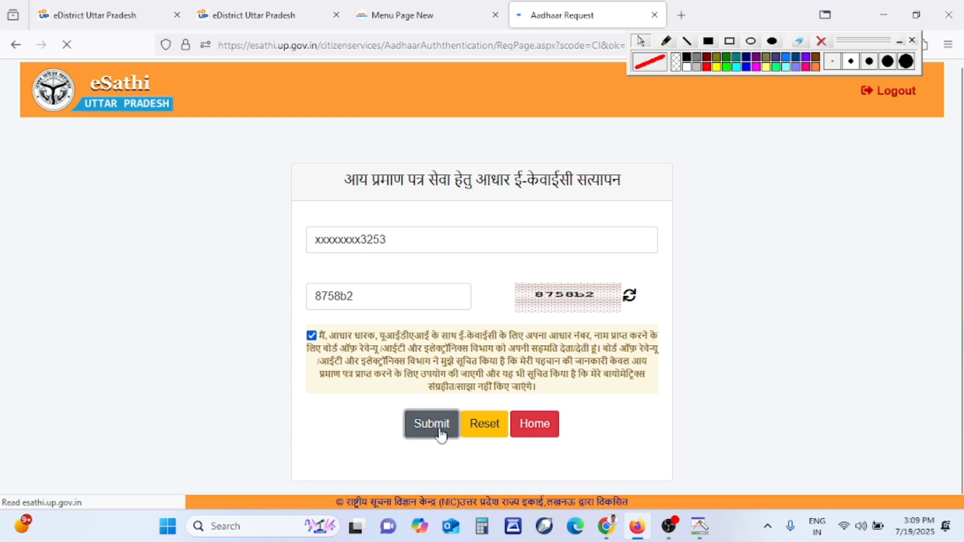
pyautogui.click(727, 397)
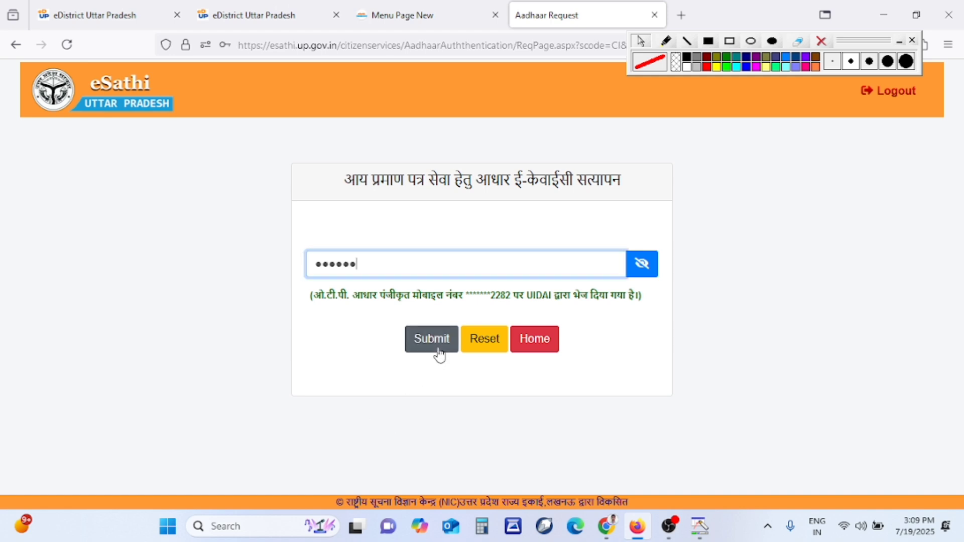
pyautogui.click(439, 354)
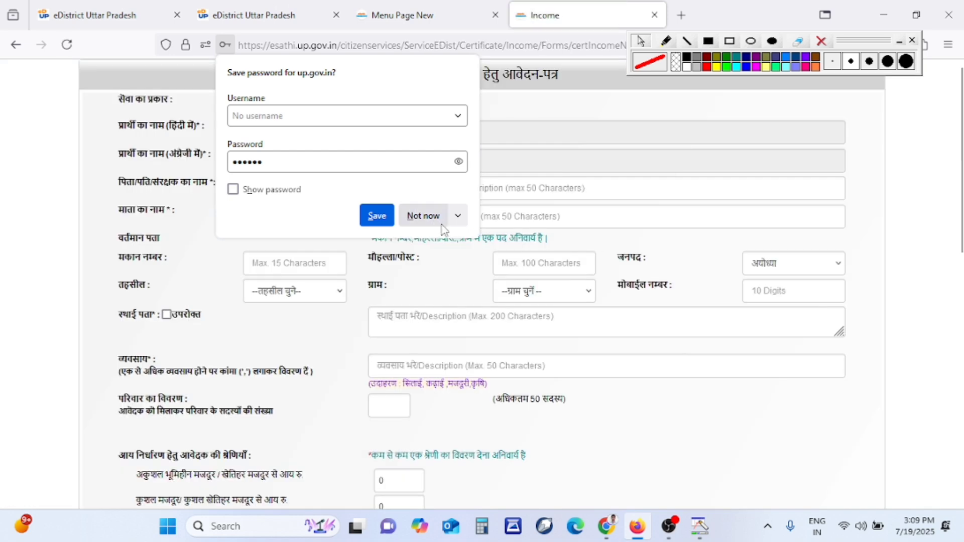
# Choose 'Not now' on Firefox's save-password prompt for up.gov.in
pyautogui.click(423, 216)
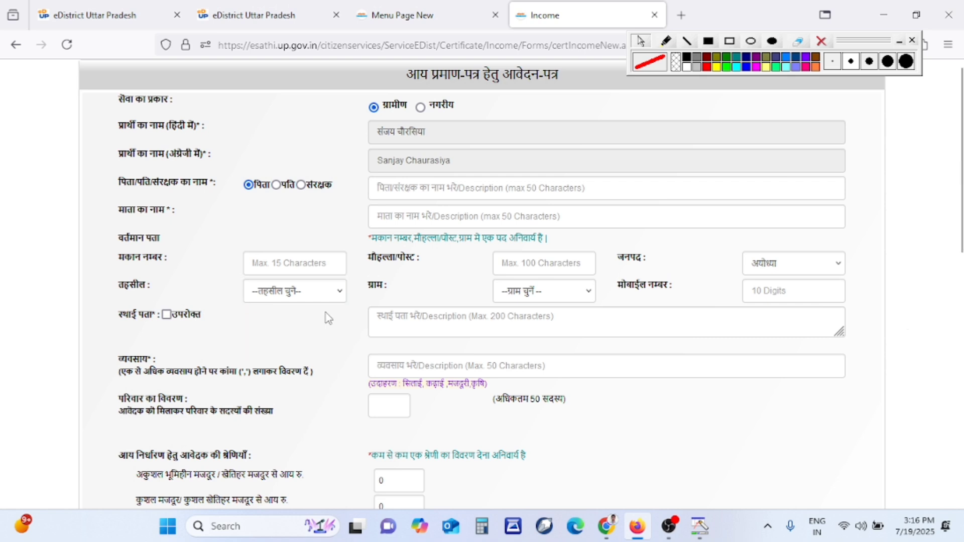
# Set the current address tehsil to रुदौली and village to अमहटा
pyautogui.click(322, 302)
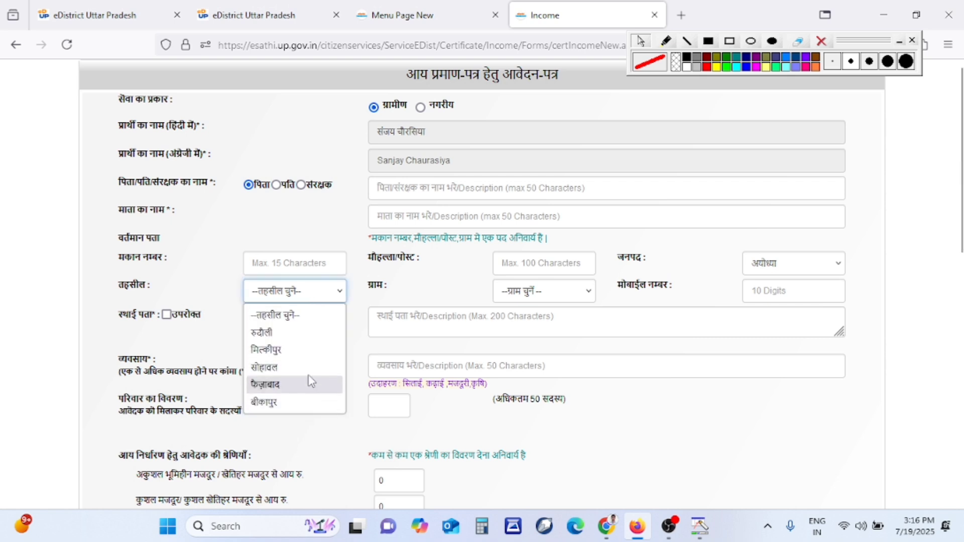
pyautogui.click(310, 334)
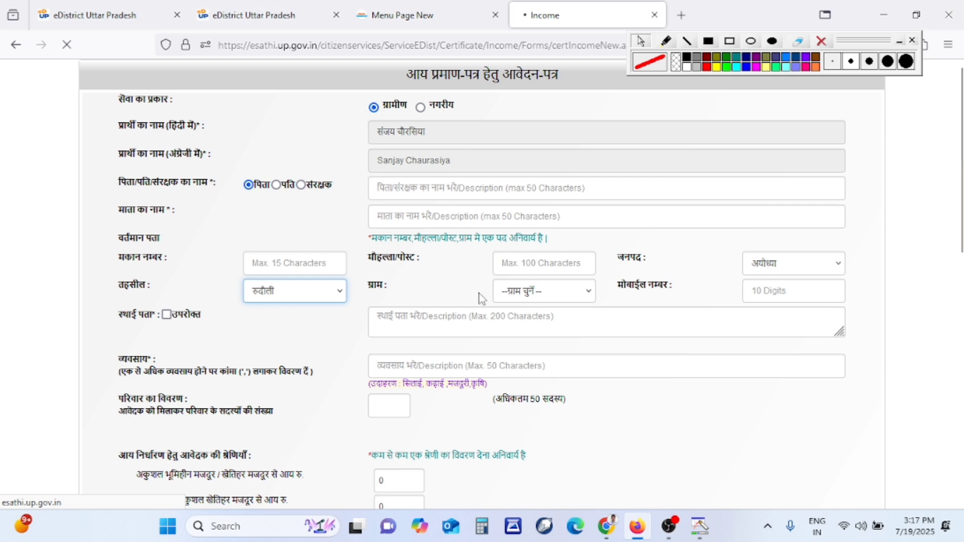
pyautogui.click(514, 297)
pyautogui.scroll(-1, 532, 150)
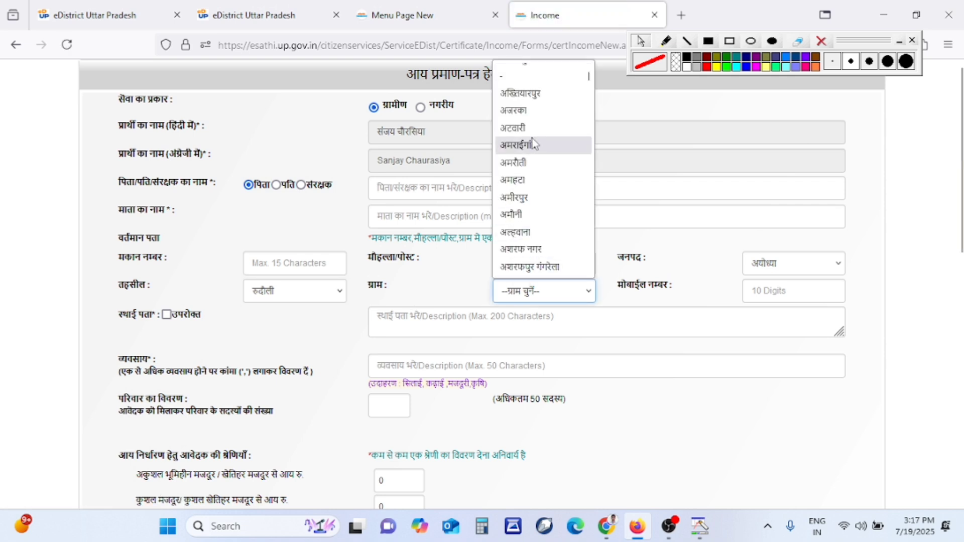
pyautogui.scroll(1, 547, 207)
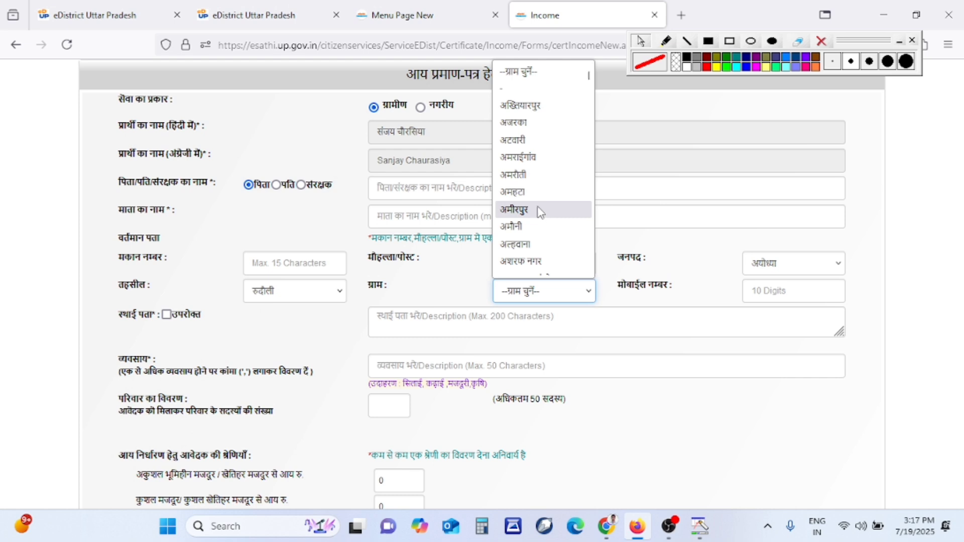
pyautogui.scroll(-1, 553, 228)
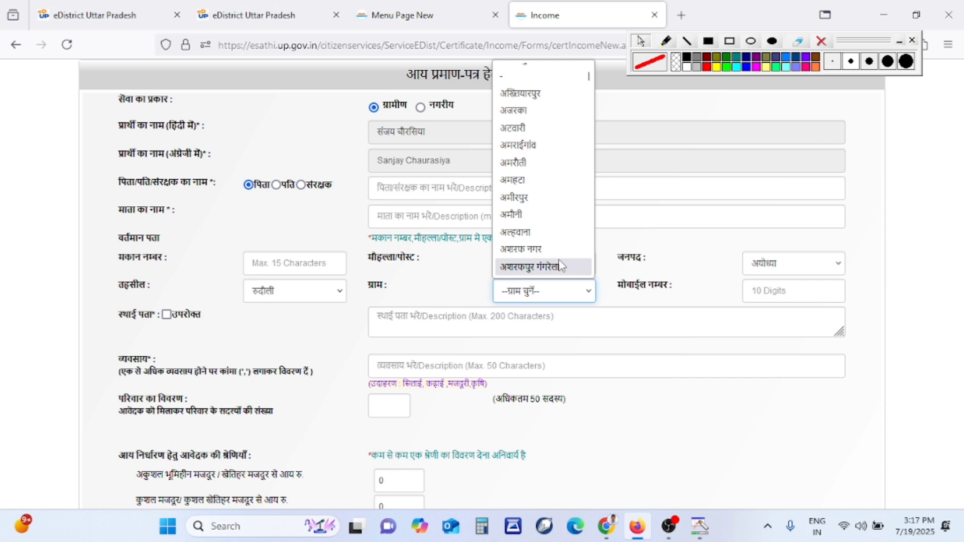
pyautogui.click(547, 189)
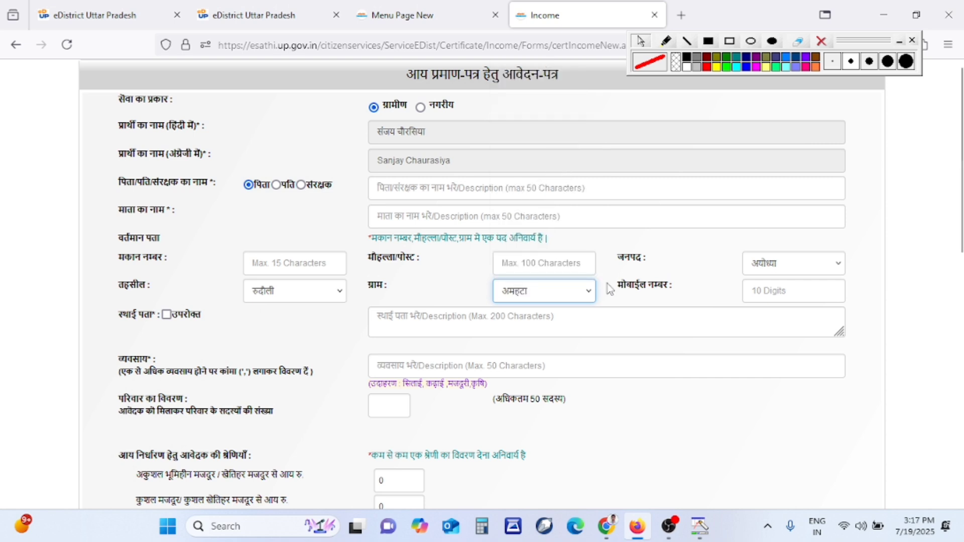
pyautogui.click(699, 300)
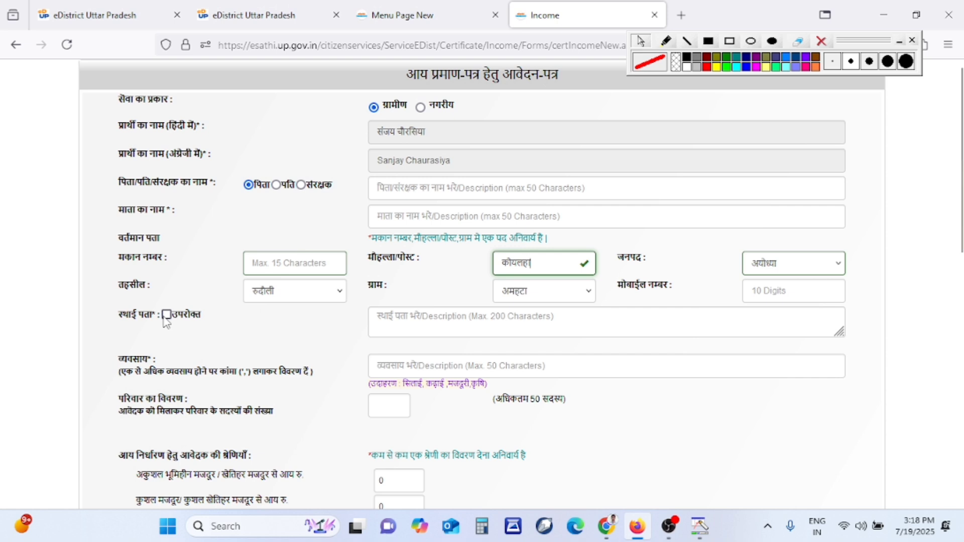
# Tick उपरोक्त to copy the current address into the permanent address, then dismiss the occupation suggestions
pyautogui.click(165, 315)
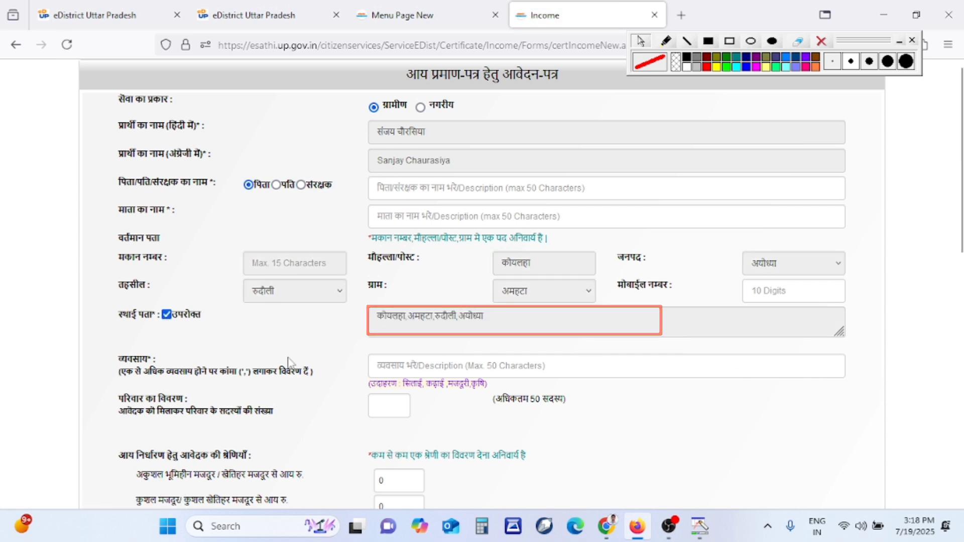
pyautogui.click(734, 367)
pyautogui.click(508, 361)
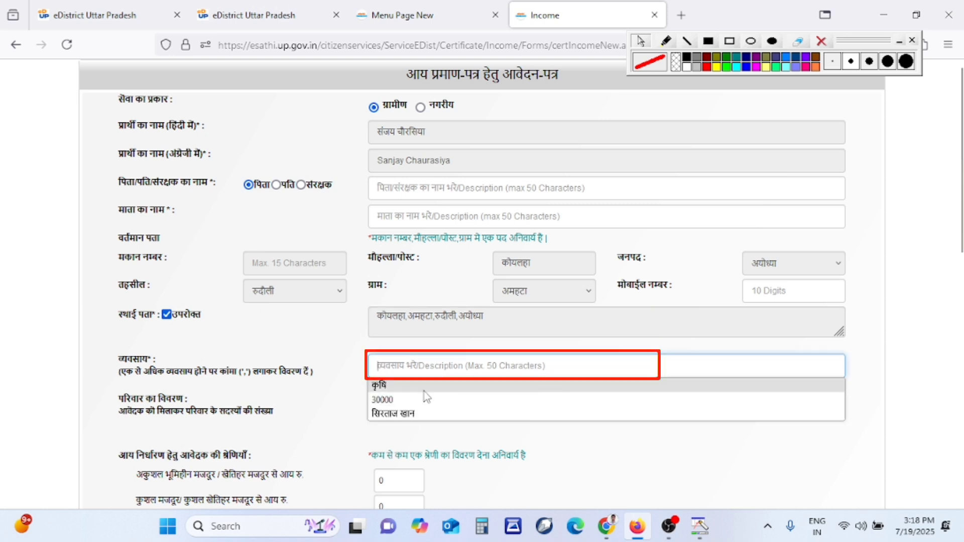
pyautogui.click(346, 356)
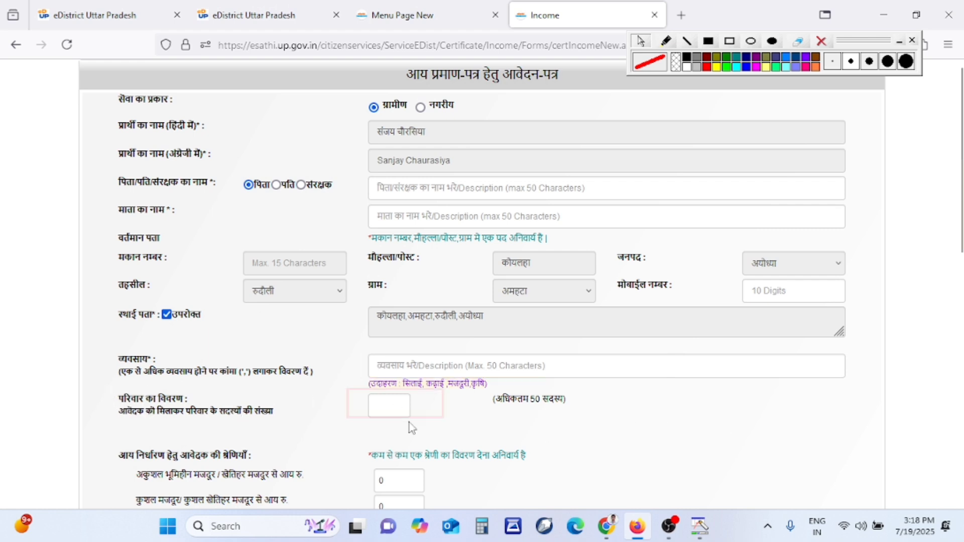
# Enter 1 in the परिवार का विवरण family members box and review the resulting table
pyautogui.click(382, 408)
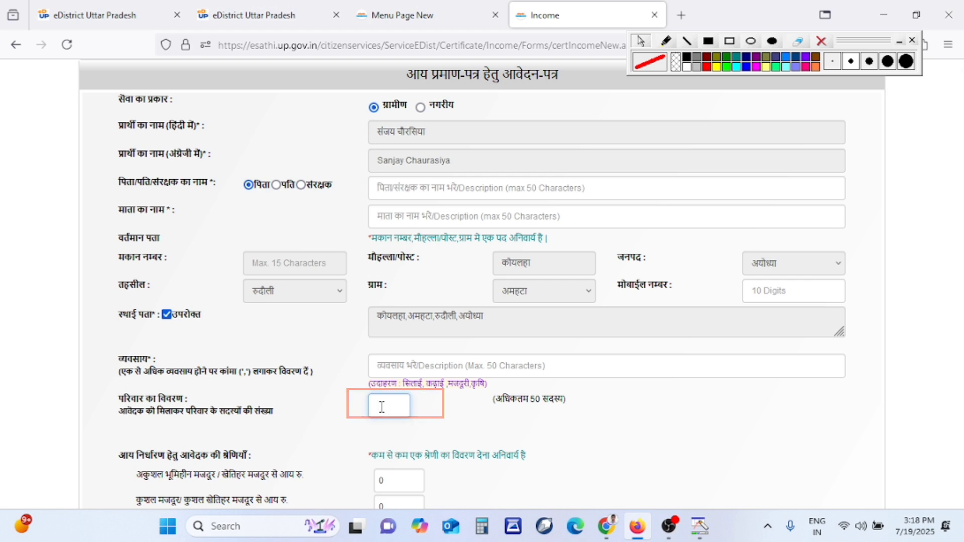
pyautogui.write('1')
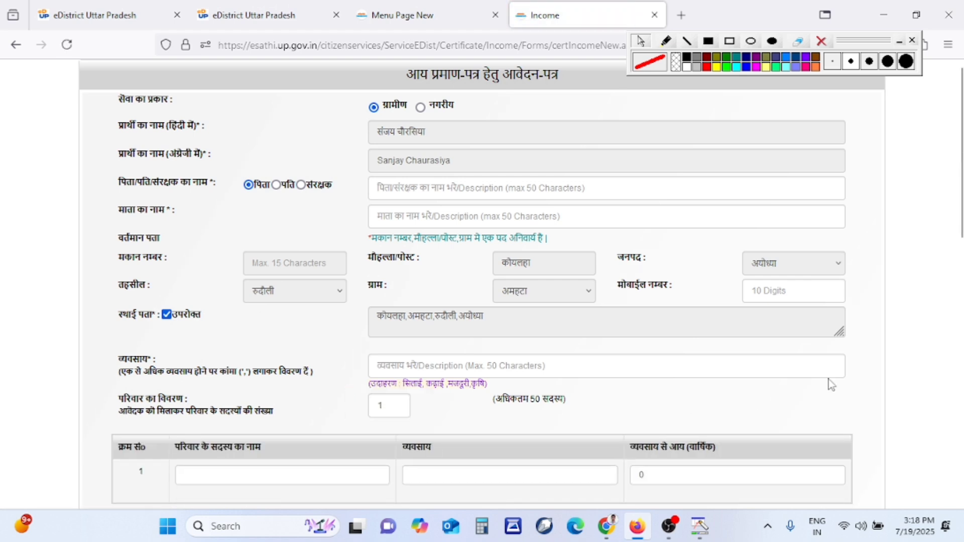
pyautogui.scroll(-7, 482, 281)
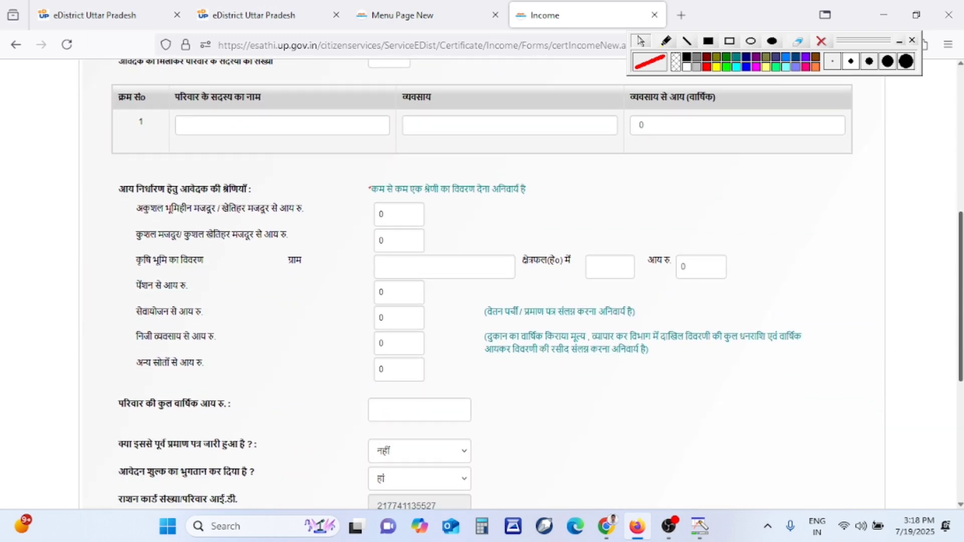
pyautogui.scroll(1, 855, 251)
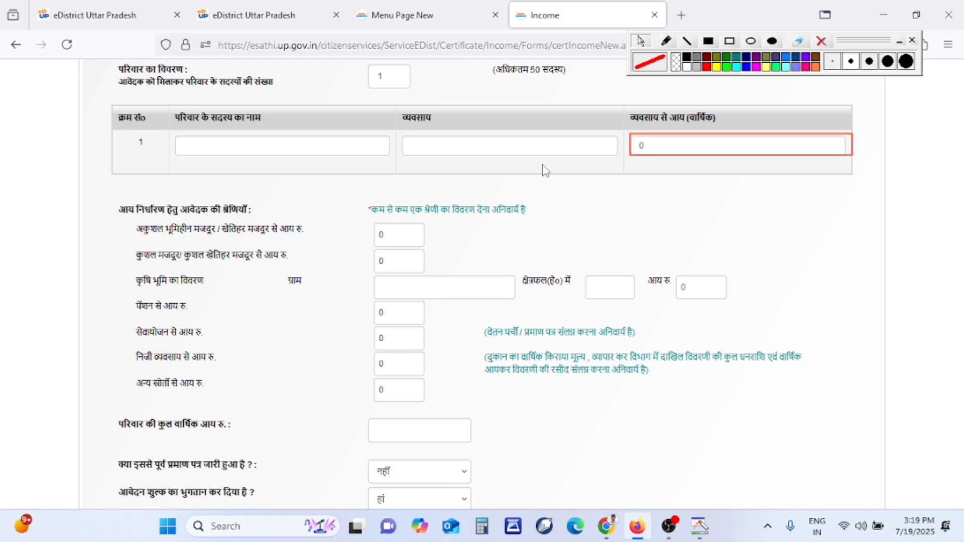
# Replace the landless labourer income of 0 with 36000
pyautogui.click(300, 151)
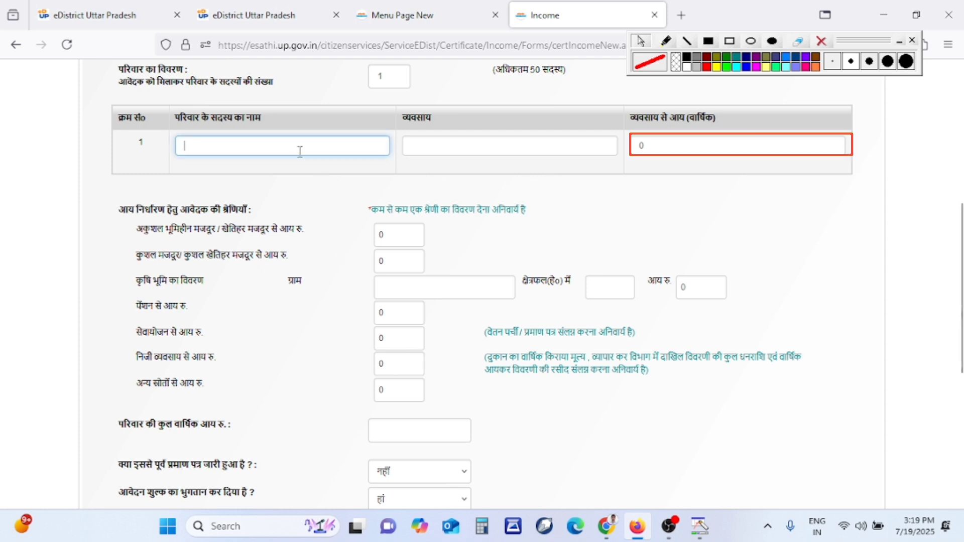
pyautogui.press('Tab')
pyautogui.press('Tab')
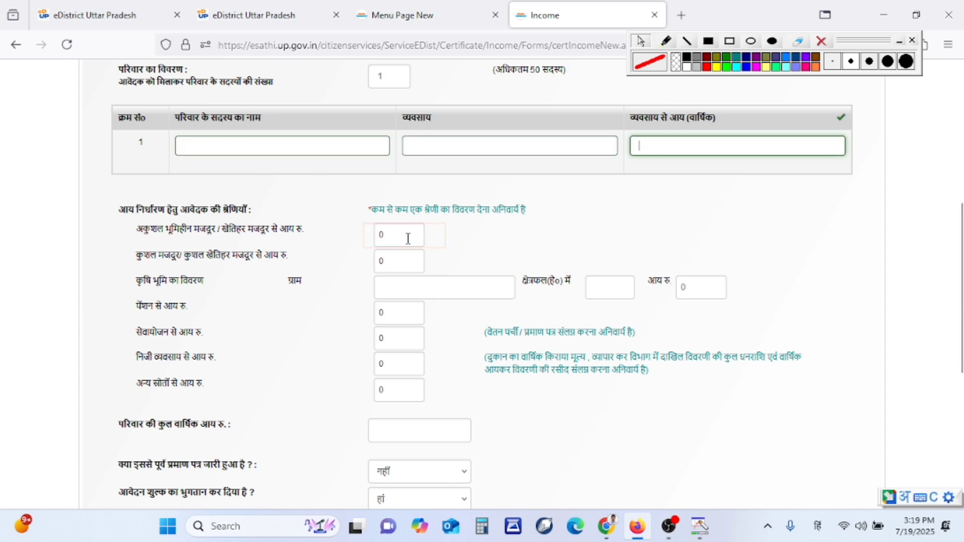
pyautogui.click(408, 239)
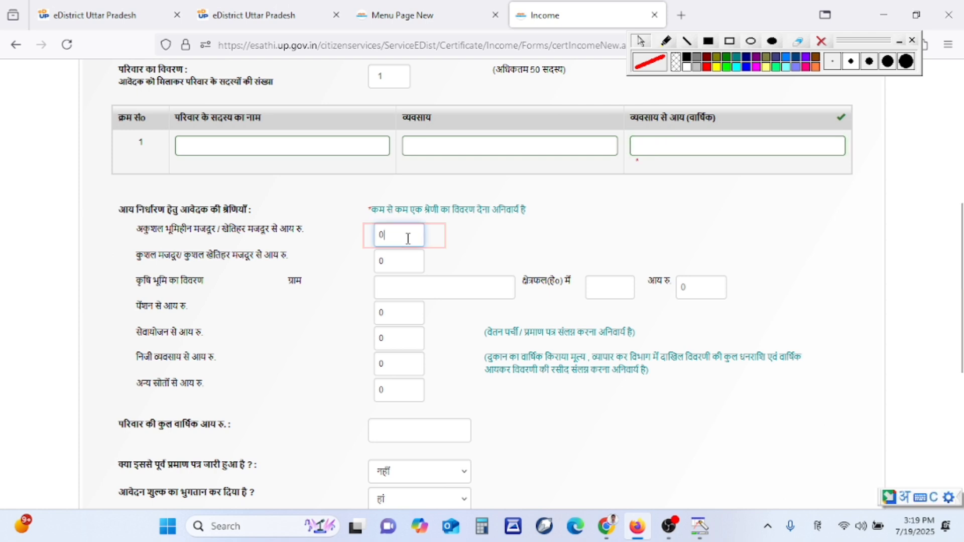
pyautogui.press('BackSpace')
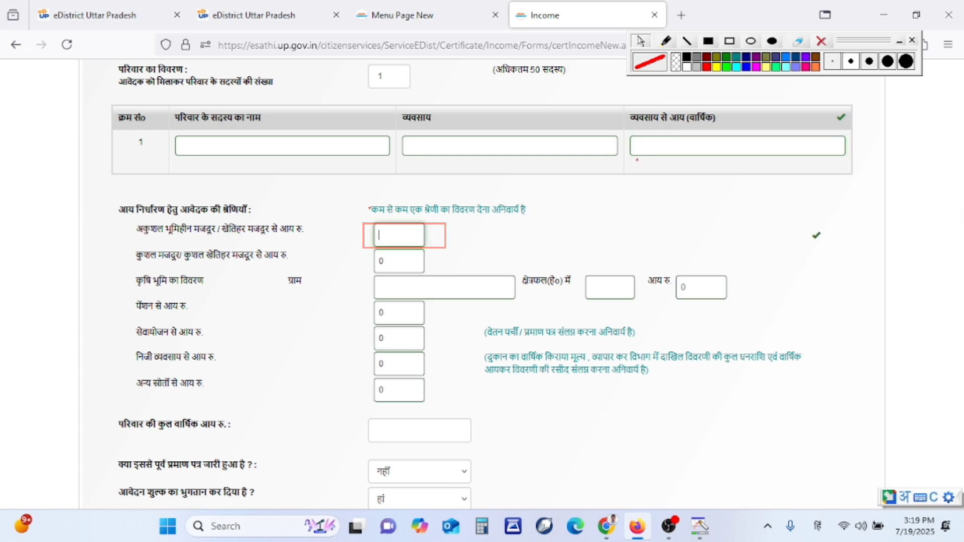
pyautogui.write('36000')
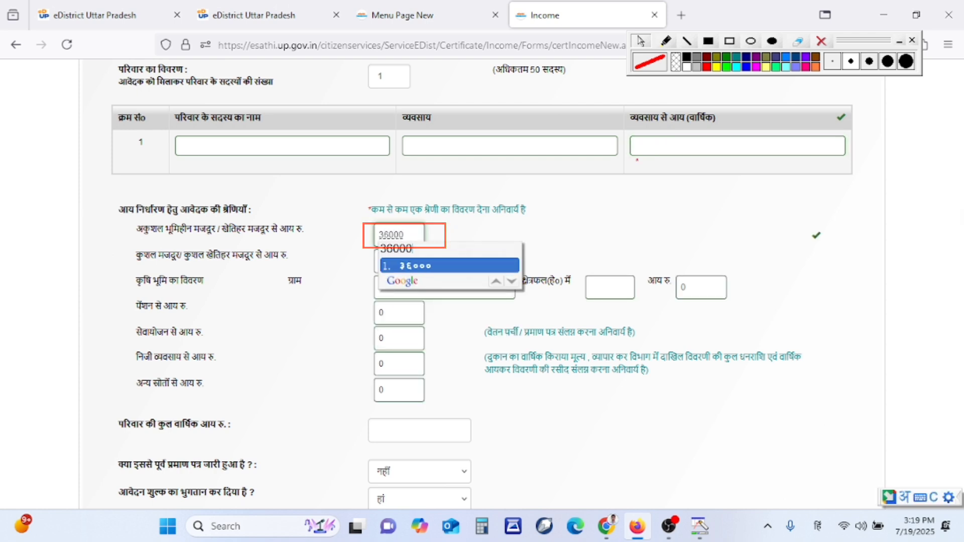
pyautogui.click(687, 244)
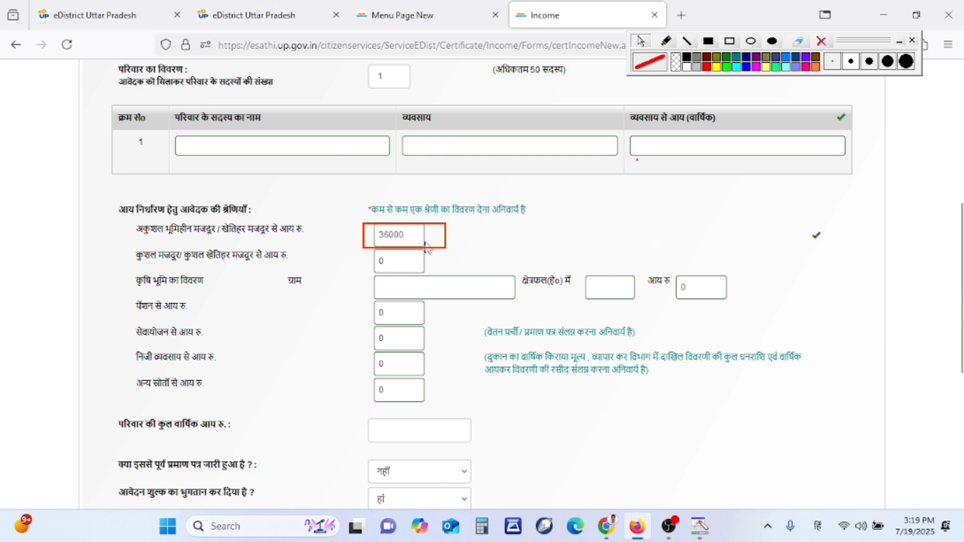
# Enter अयोध्या as the farmland village and 0 as the farmland area
pyautogui.click(437, 287)
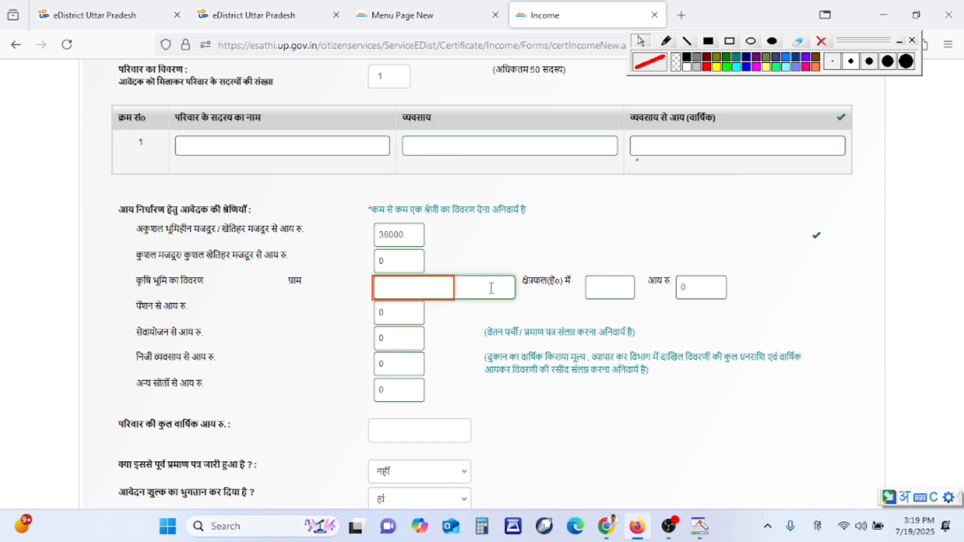
pyautogui.write('अयोध्या')
pyautogui.click(615, 287)
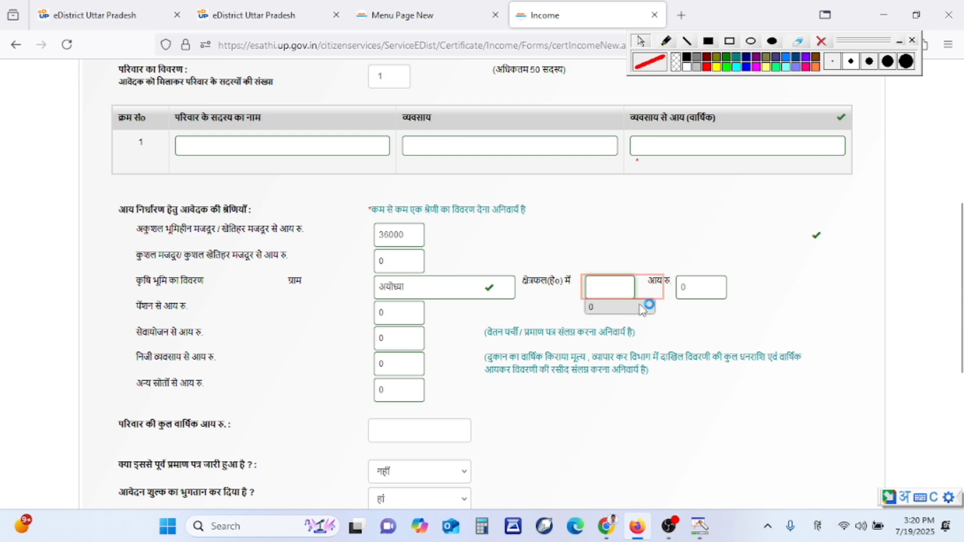
pyautogui.click(642, 309)
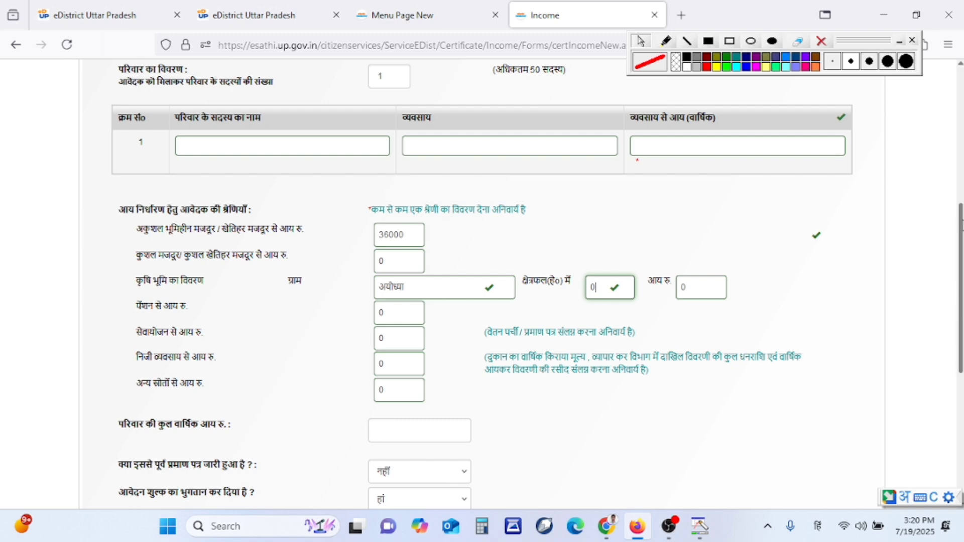
pyautogui.moveTo(961, 225); pyautogui.dragTo(959, 336)
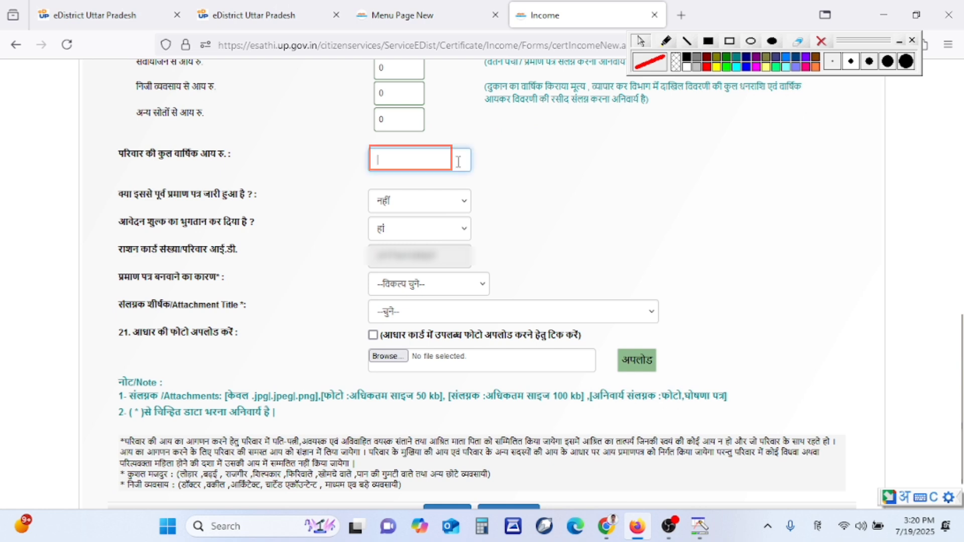
pyautogui.write('96000')
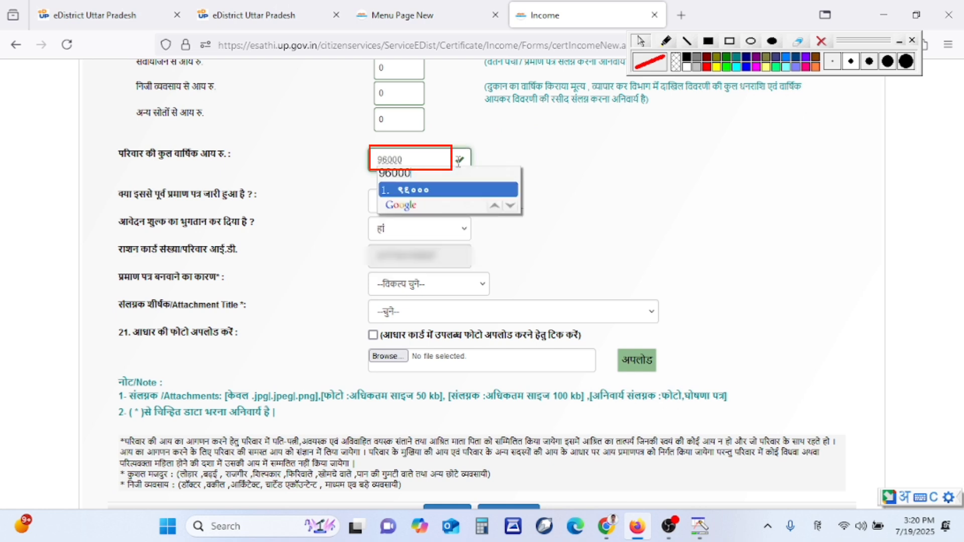
pyautogui.press('BackSpace')
pyautogui.press('BackSpace')
pyautogui.press('BackSpace')
pyautogui.press('BackSpace')
pyautogui.write('3')
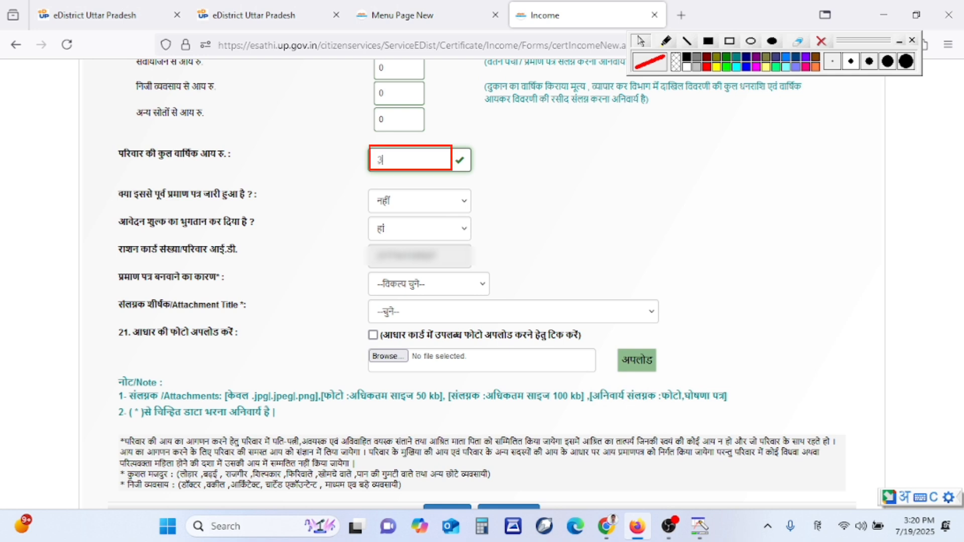
pyautogui.write('6000')
pyautogui.click(619, 185)
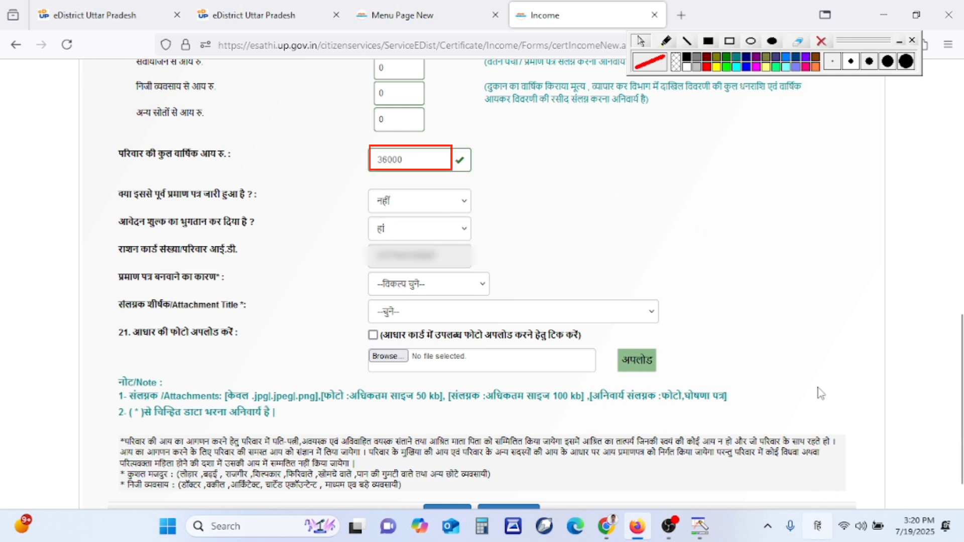
pyautogui.click(818, 527)
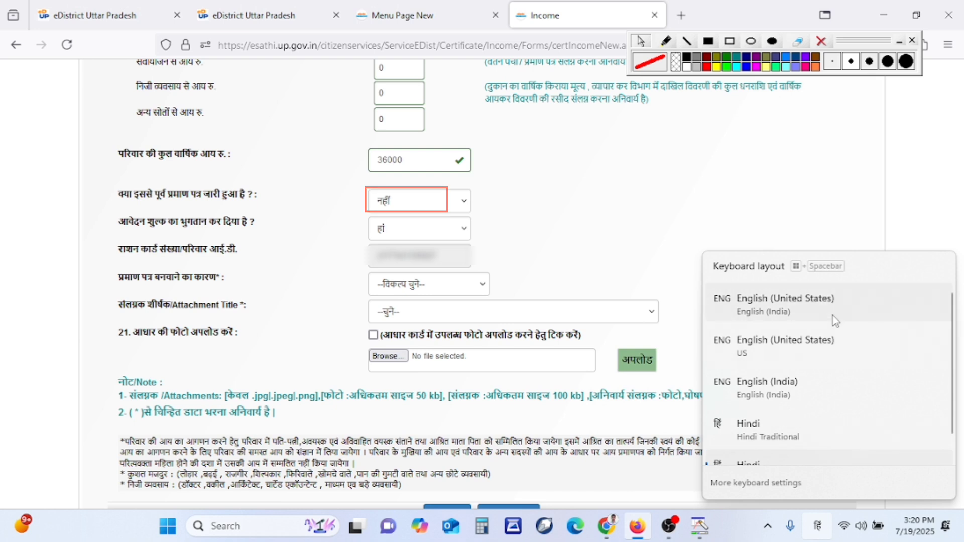
pyautogui.click(834, 315)
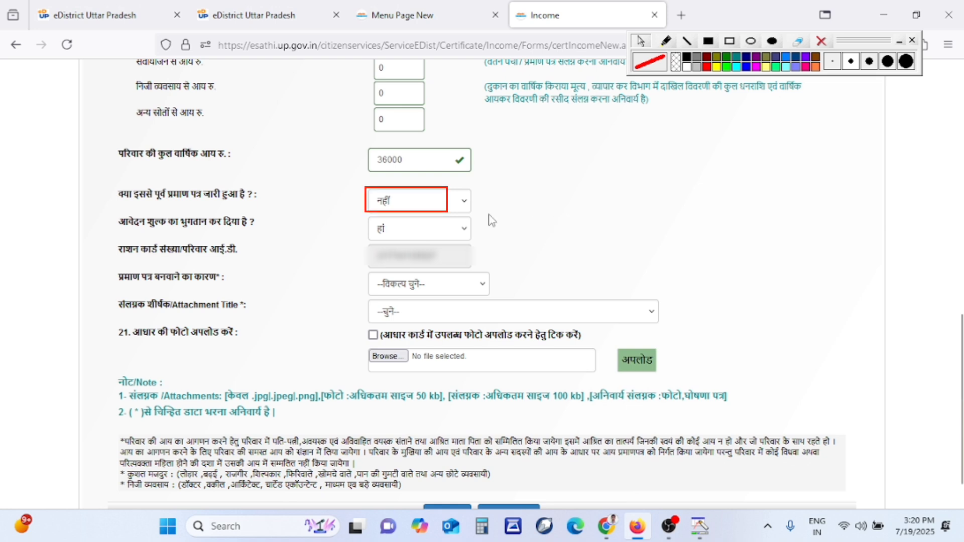
pyautogui.click(454, 201)
pyautogui.click(443, 243)
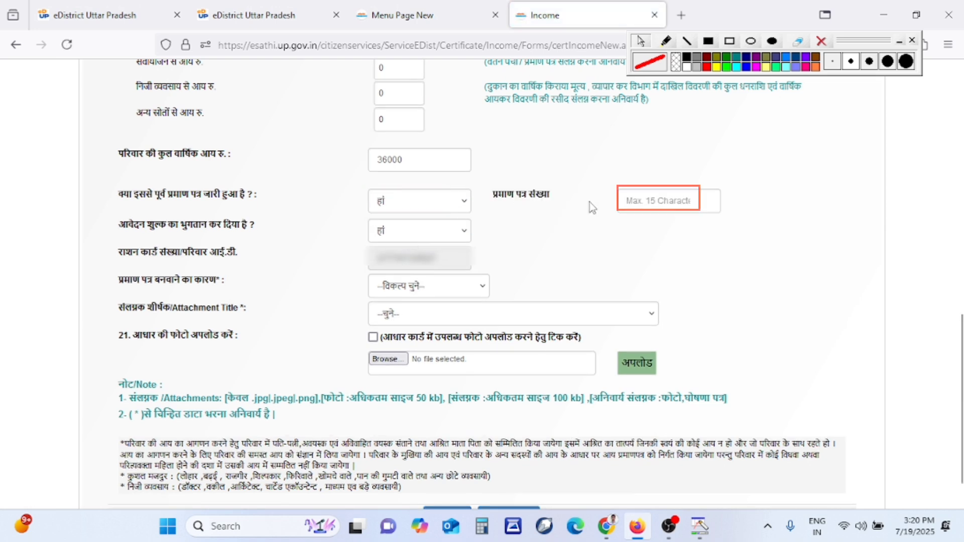
pyautogui.click(410, 205)
pyautogui.click(404, 221)
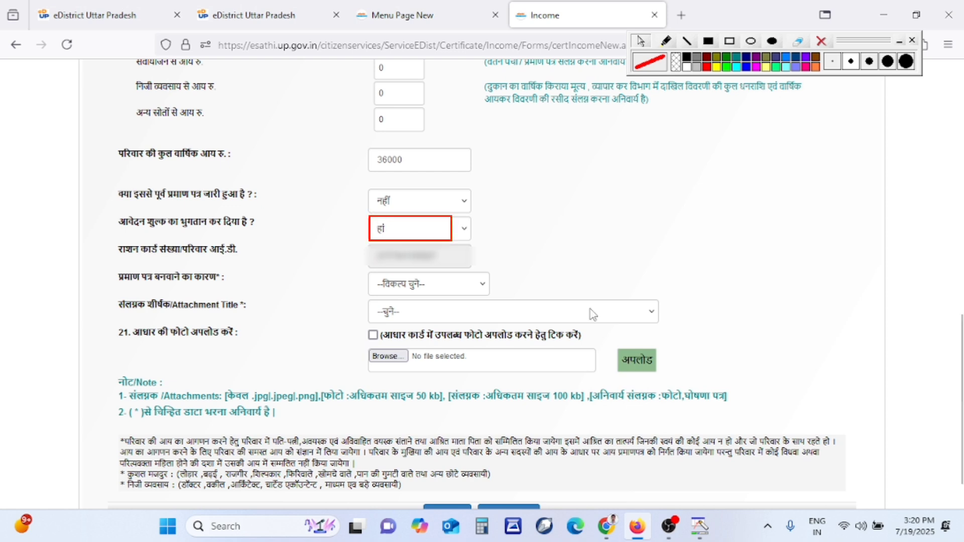
# Set the certificate reason to छात्रवृत्ति हेतु after briefly trying अन्य
pyautogui.click(471, 290)
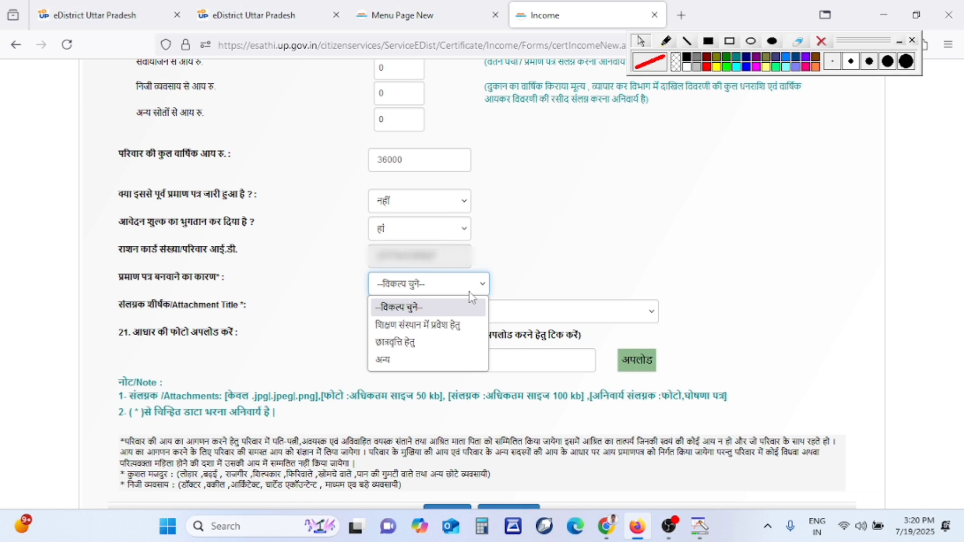
pyautogui.click(440, 360)
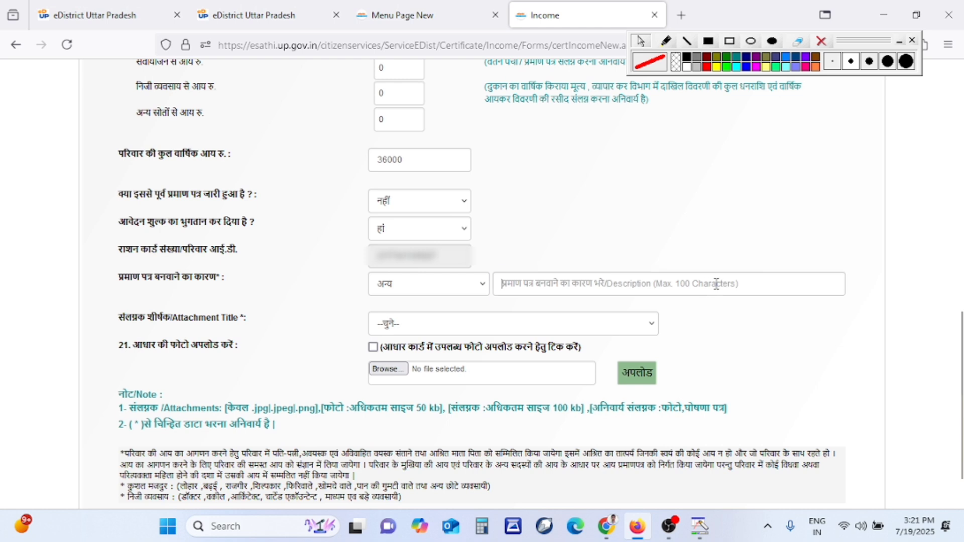
pyautogui.click(716, 284)
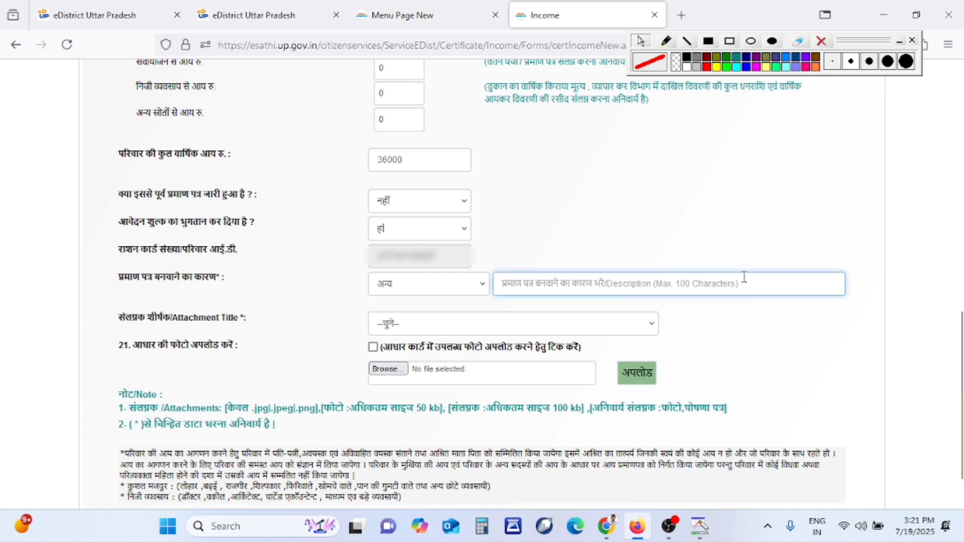
pyautogui.click(456, 294)
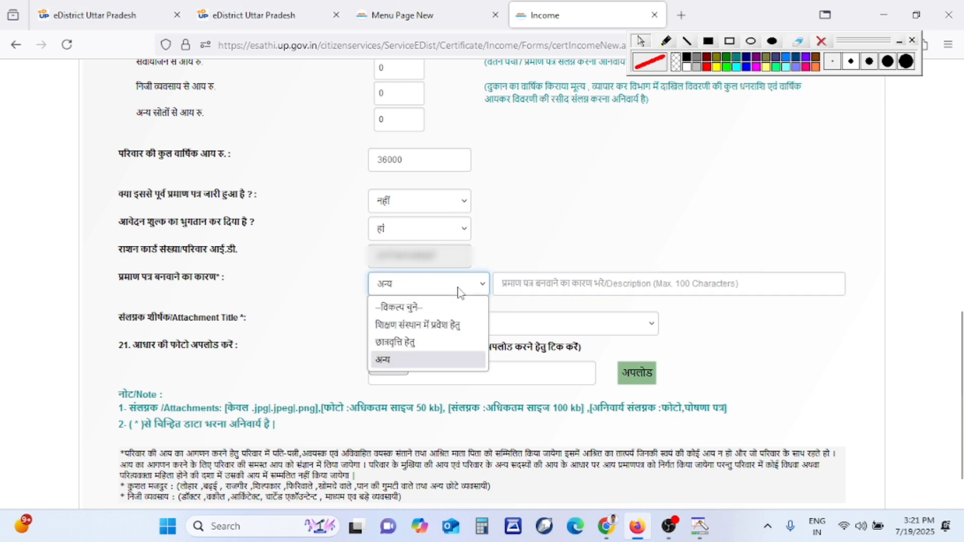
pyautogui.click(420, 346)
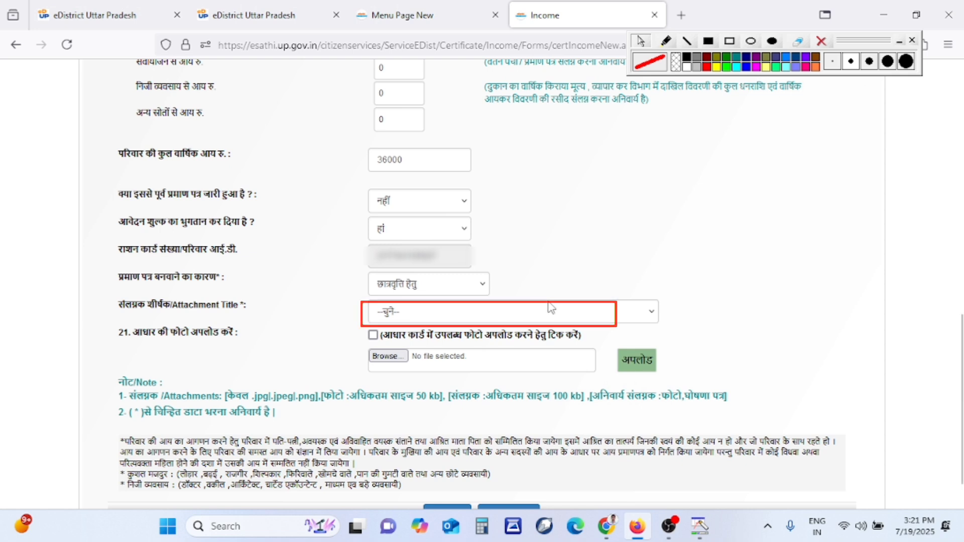
# Attach the Aadhaar-card photo under फोटो, then select स्वप्रमाणित घोषणा पत्र as the next attachment title
pyautogui.click(546, 312)
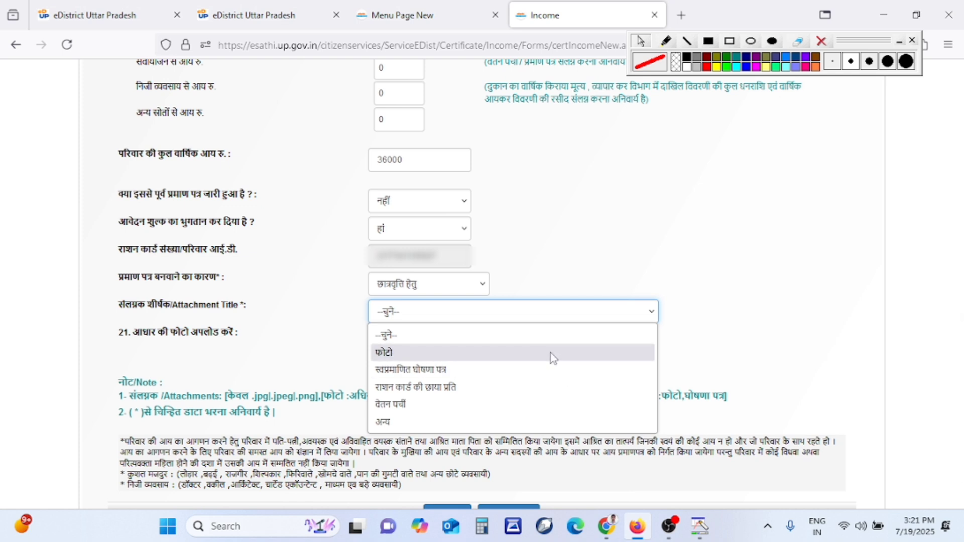
pyautogui.click(553, 355)
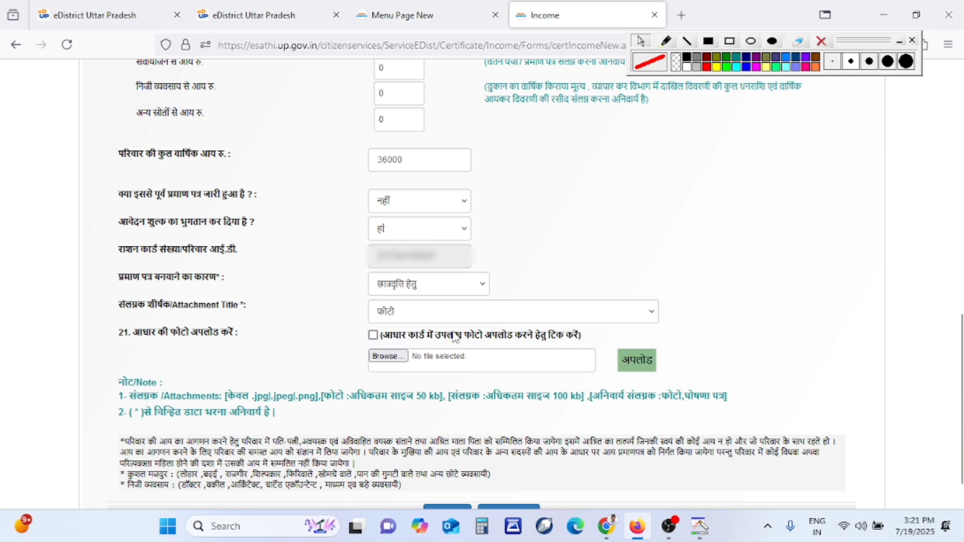
pyautogui.click(384, 336)
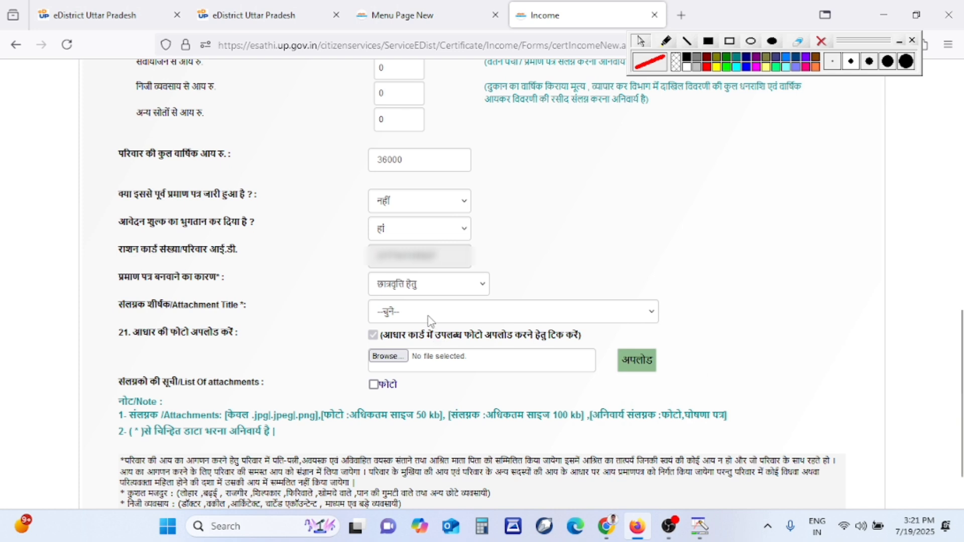
pyautogui.click(429, 315)
pyautogui.click(529, 372)
# Go to the eDistrict home page and scroll down to अन्य सेवाएँ एवं डाउनलोड
pyautogui.click(260, 22)
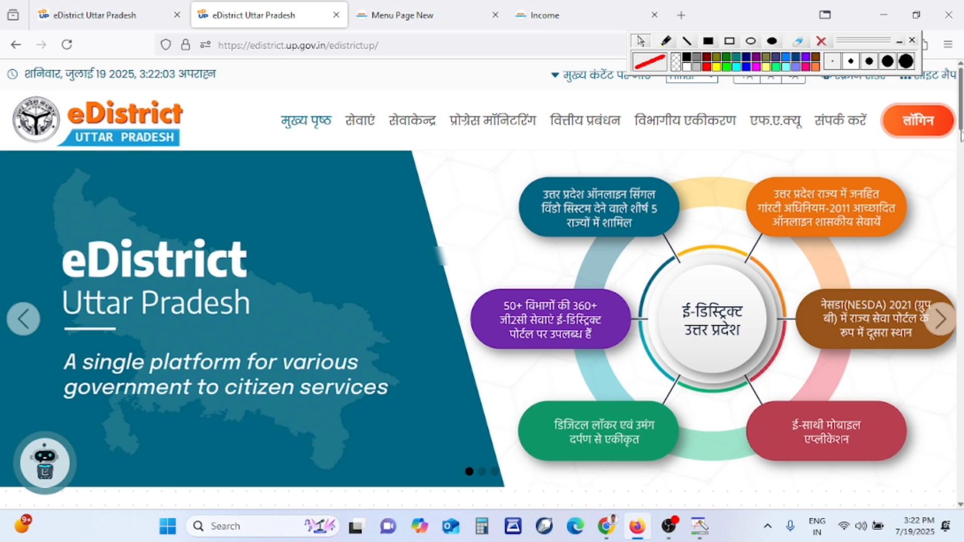
pyautogui.scroll(-5, 960, 162)
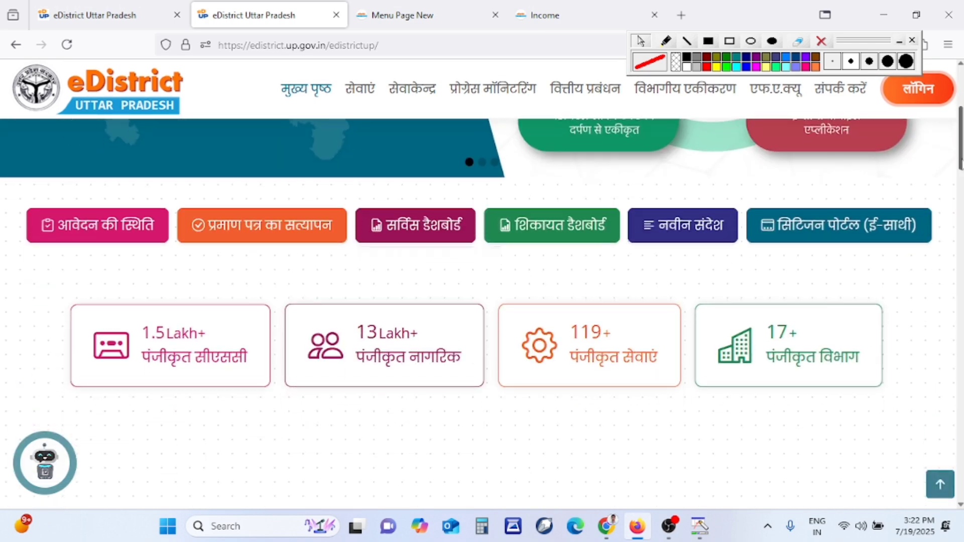
pyautogui.scroll(-5, 960, 161)
pyautogui.scroll(-10, 960, 161)
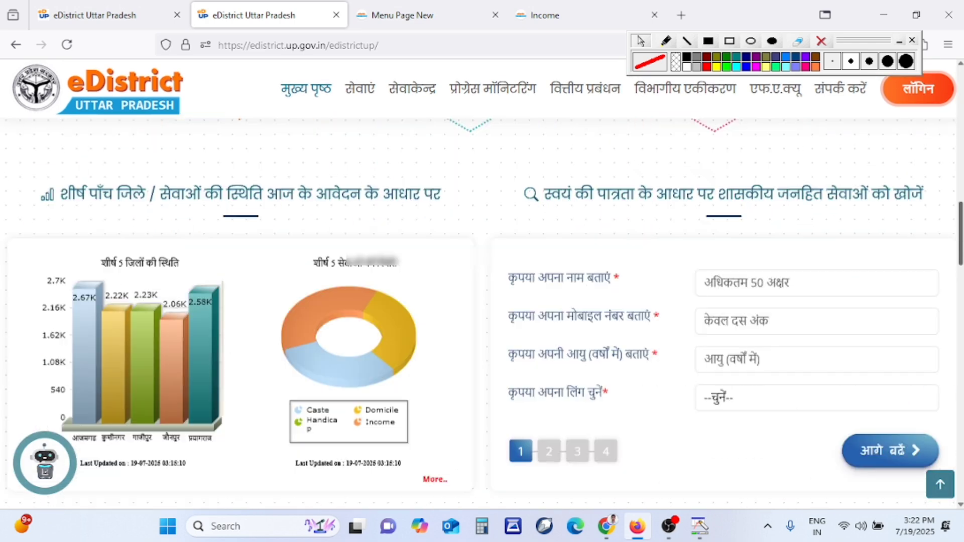
pyautogui.scroll(-3, 482, 268)
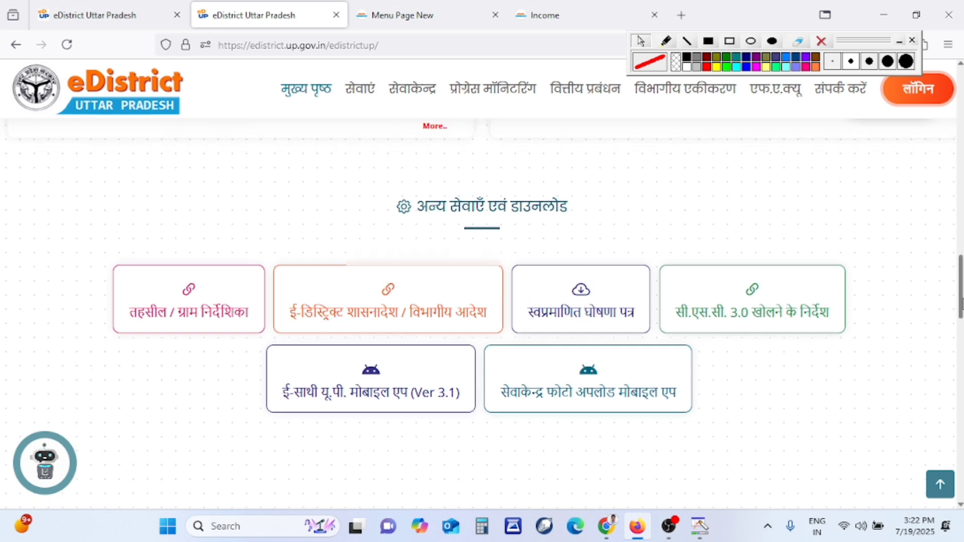
pyautogui.scroll(-1, 959, 296)
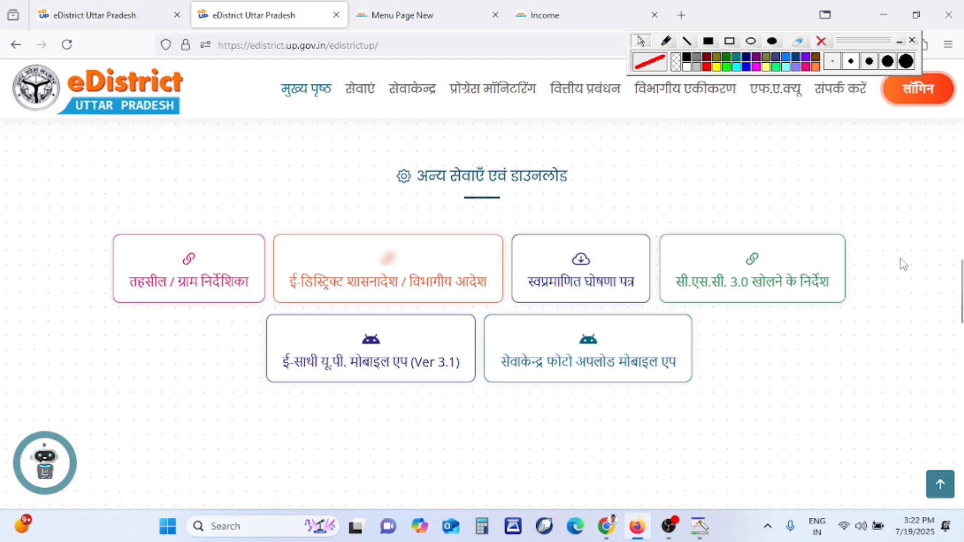
pyautogui.click(730, 41)
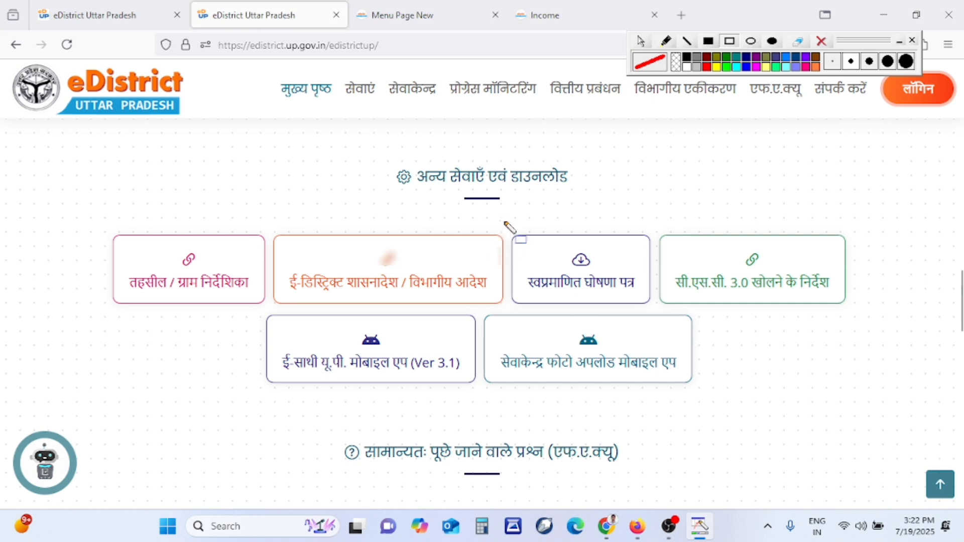
# Open the स्वप्रमाणित घोषणा पत्र PDF, skim it, and go back to the Income form tab
pyautogui.moveTo(504, 219)
pyautogui.mouseDown()
pyautogui.moveTo(518, 254)
pyautogui.moveTo(659, 313)
pyautogui.mouseUp()
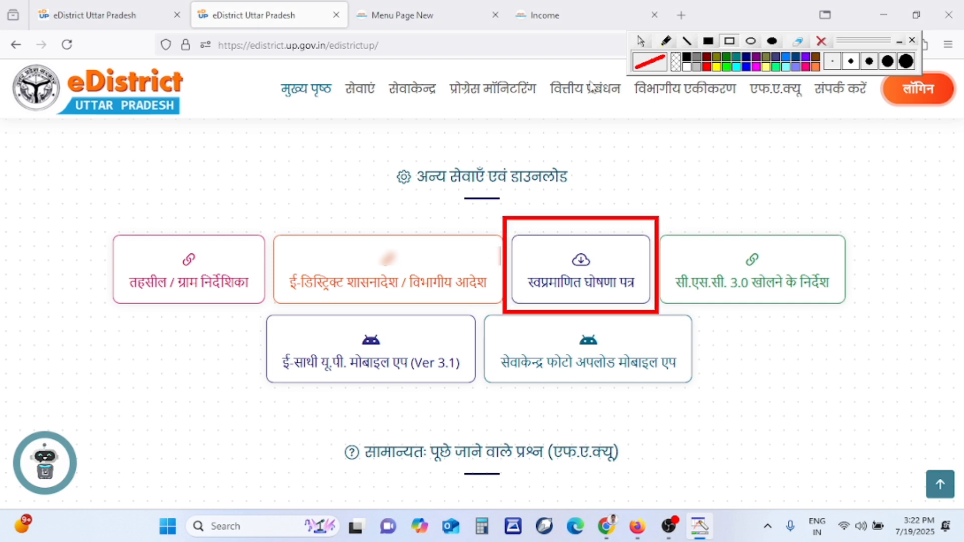
pyautogui.click(641, 41)
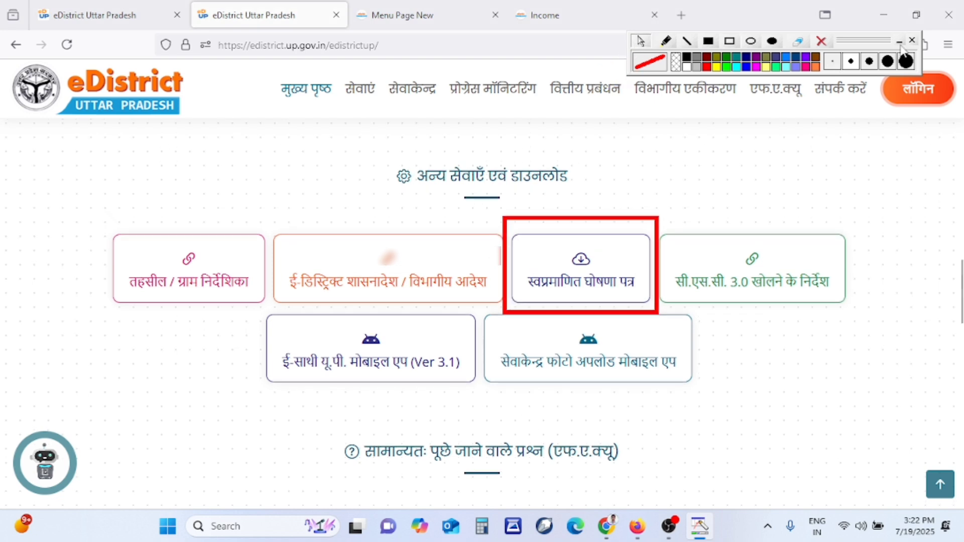
pyautogui.click(822, 41)
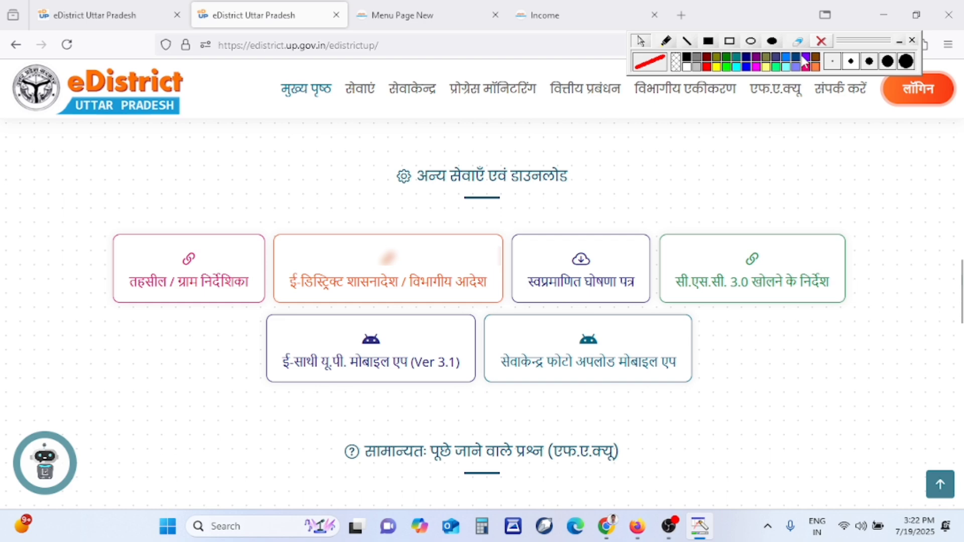
pyautogui.click(622, 286)
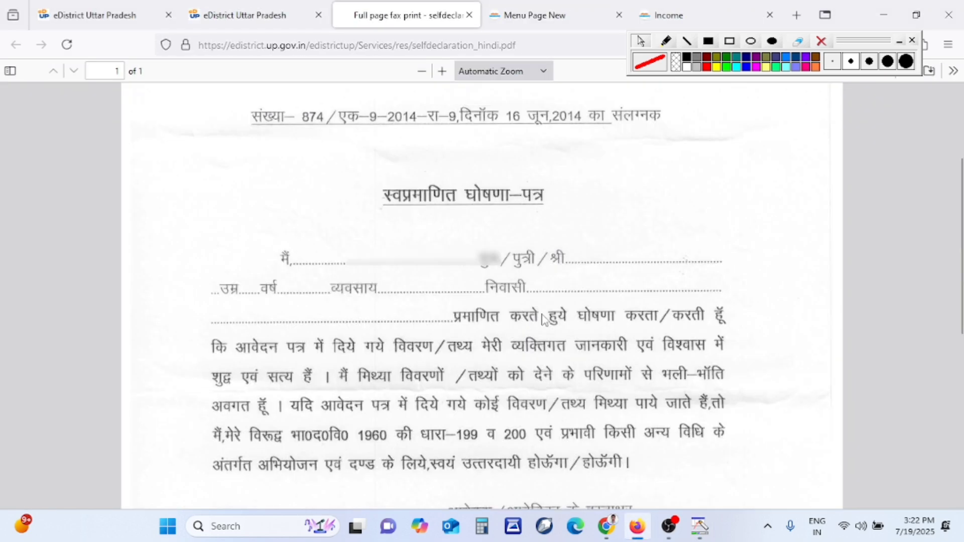
pyautogui.scroll(-7, 547, 319)
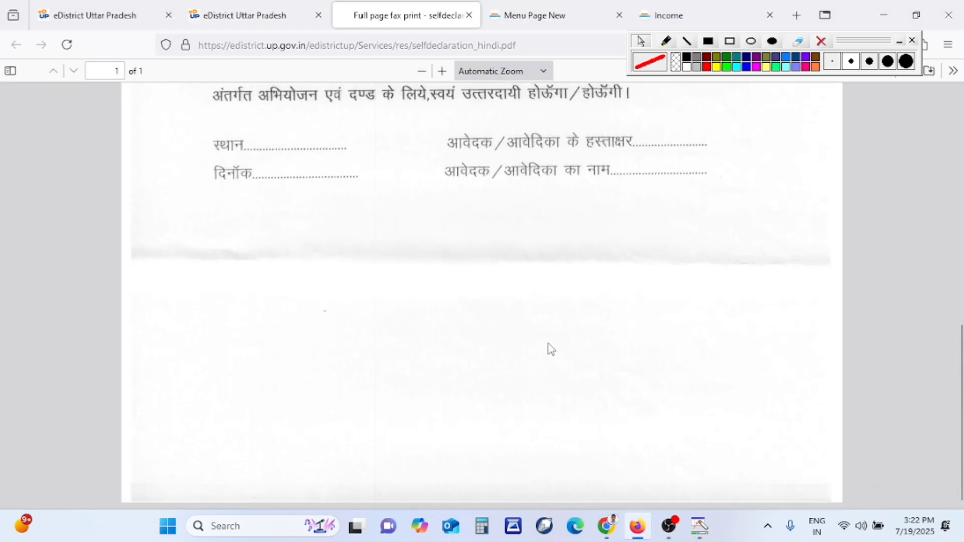
pyautogui.scroll(8, 547, 358)
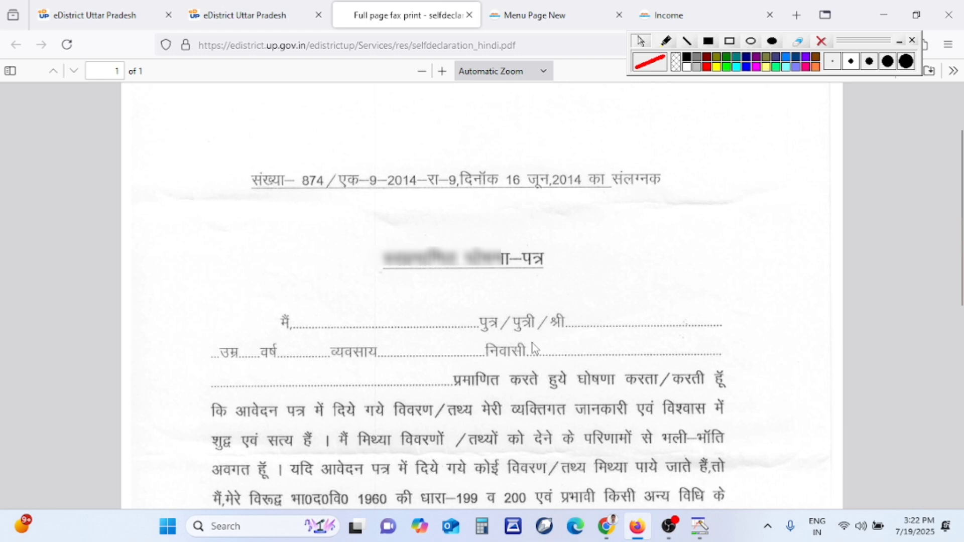
pyautogui.click(670, 16)
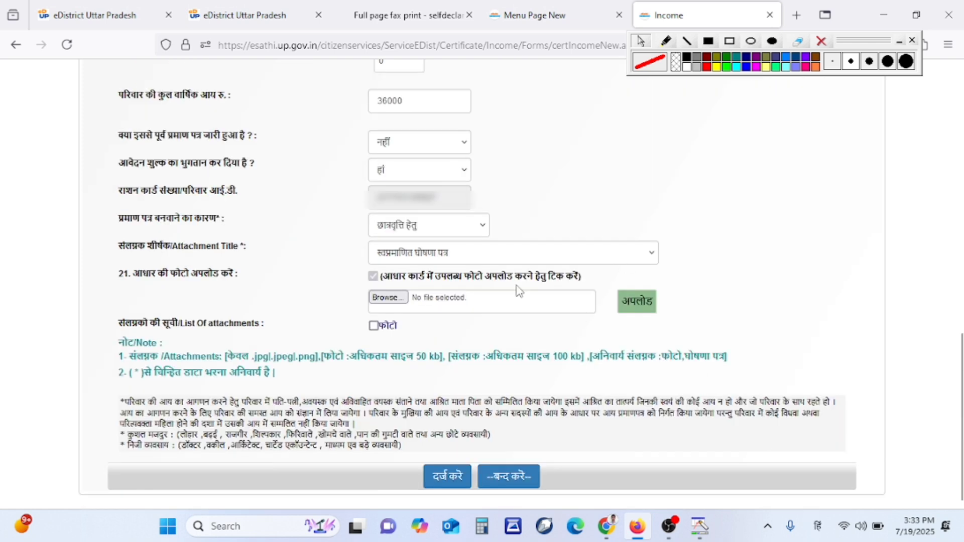
# Upload the self-declaration scan img20250719_10411842.jpg as an attachment
pyautogui.click(396, 304)
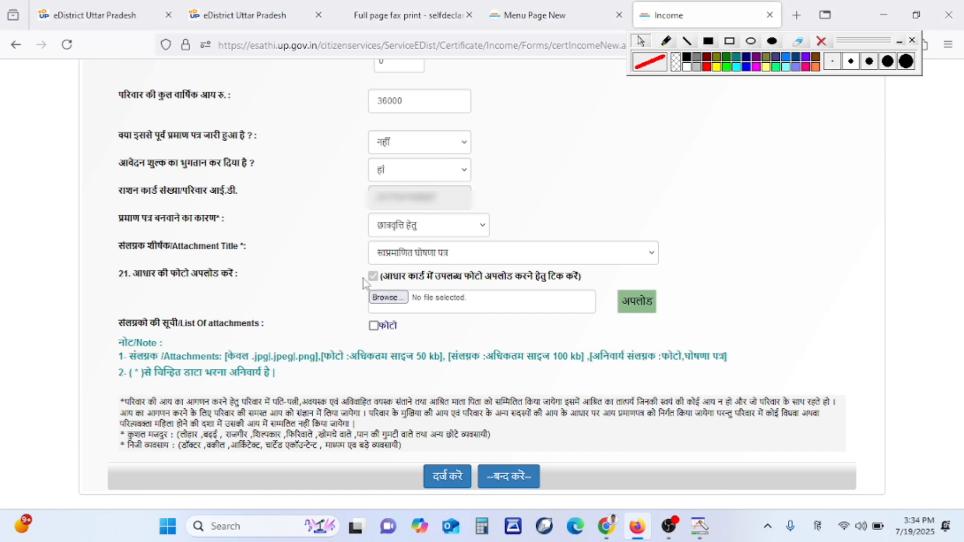
pyautogui.click(393, 305)
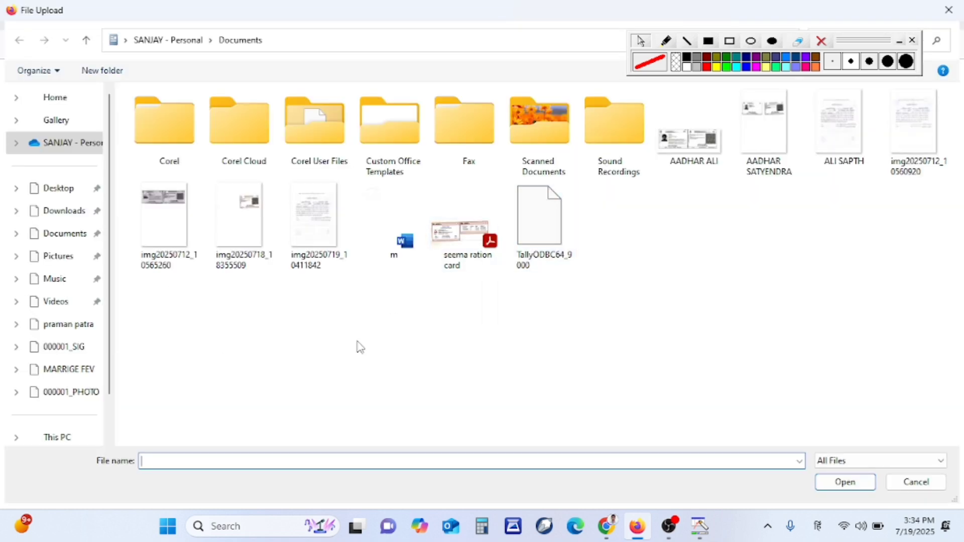
pyautogui.click(317, 232)
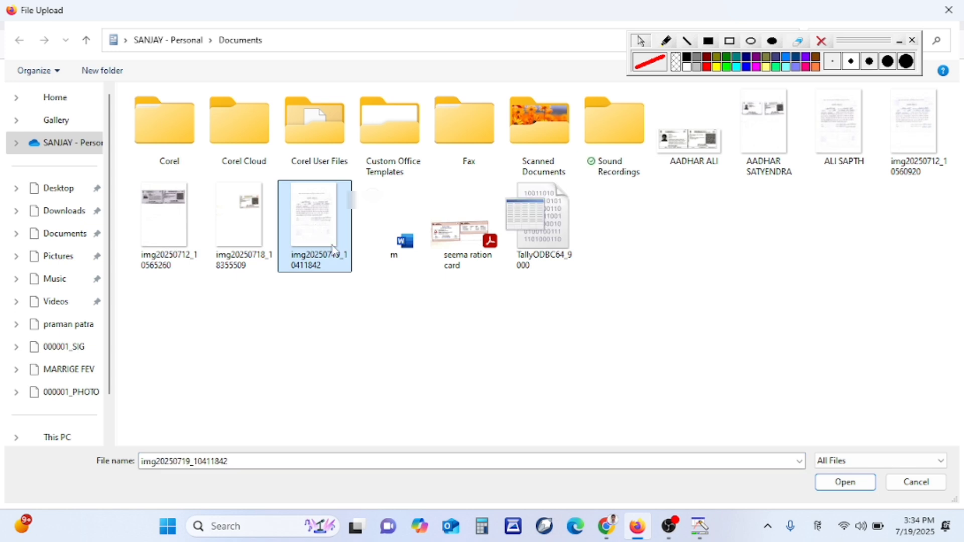
pyautogui.click(865, 489)
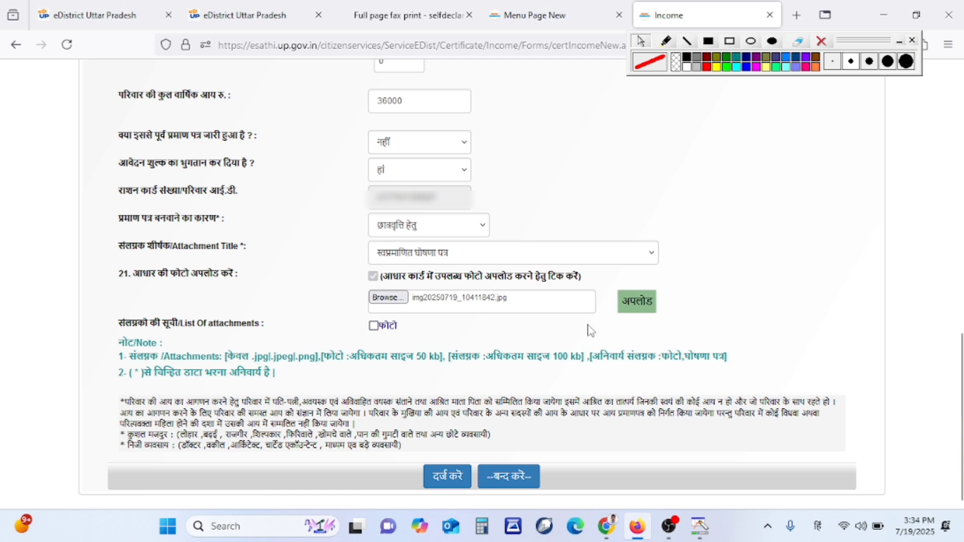
pyautogui.click(647, 307)
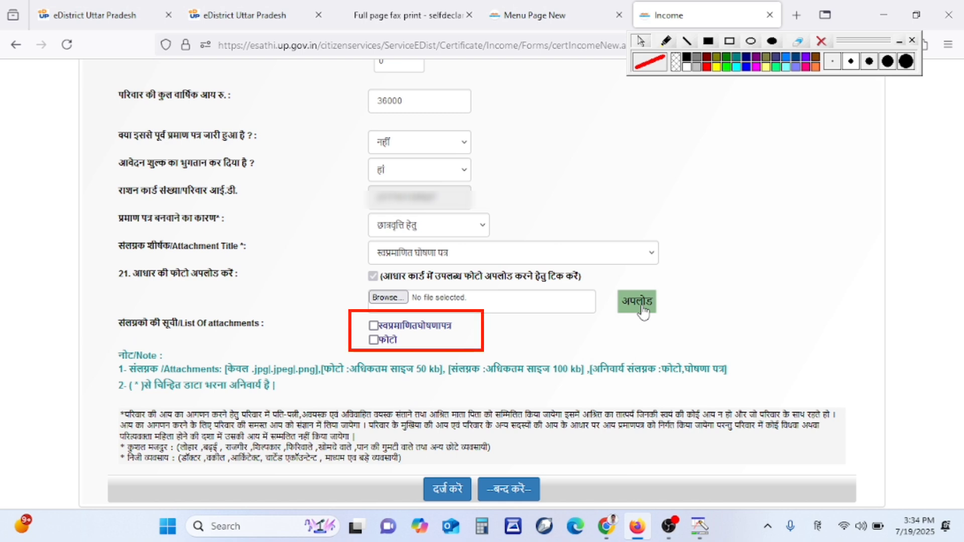
# Set the attachment title to अन्य with the custom title आधार
pyautogui.click(446, 255)
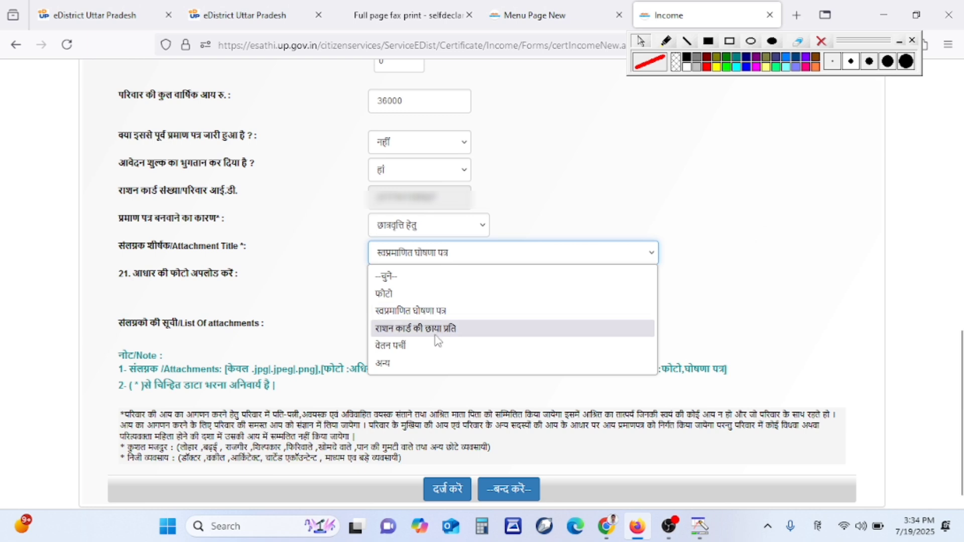
pyautogui.click(542, 367)
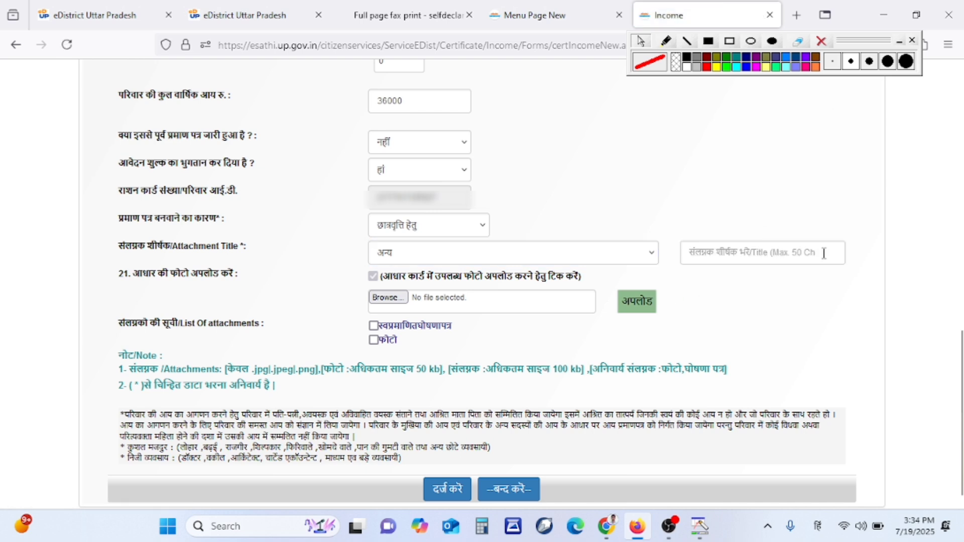
pyautogui.click(788, 250)
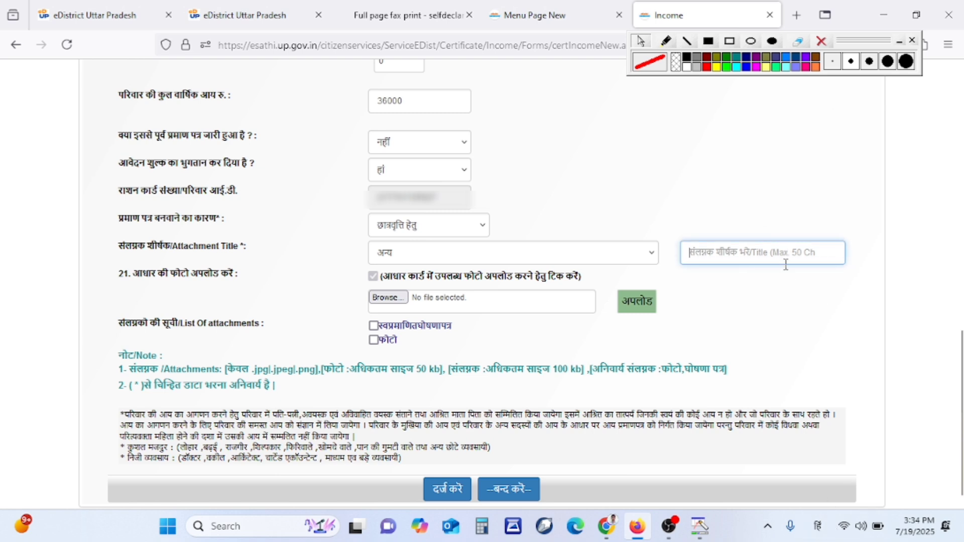
pyautogui.write('aadhar')
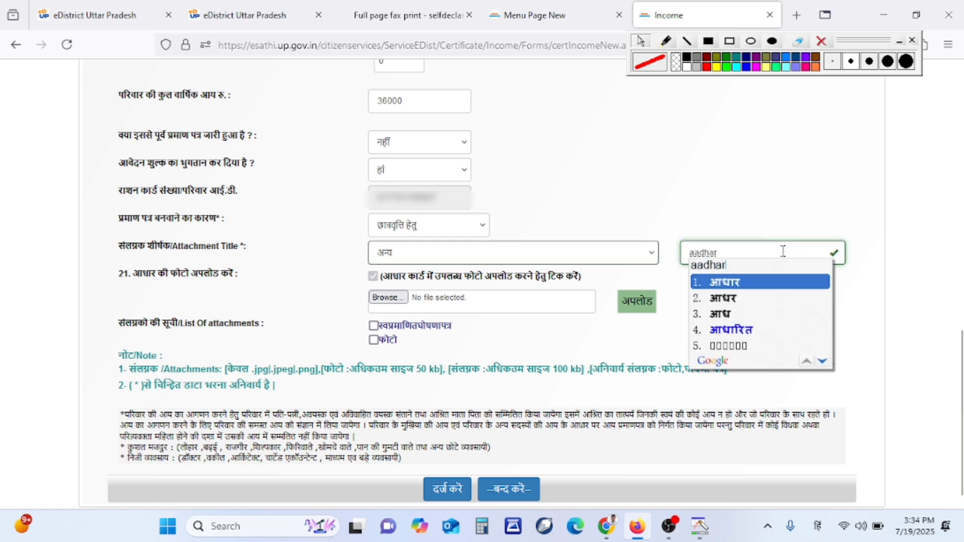
pyautogui.press('Escape')
pyautogui.write('आधार')
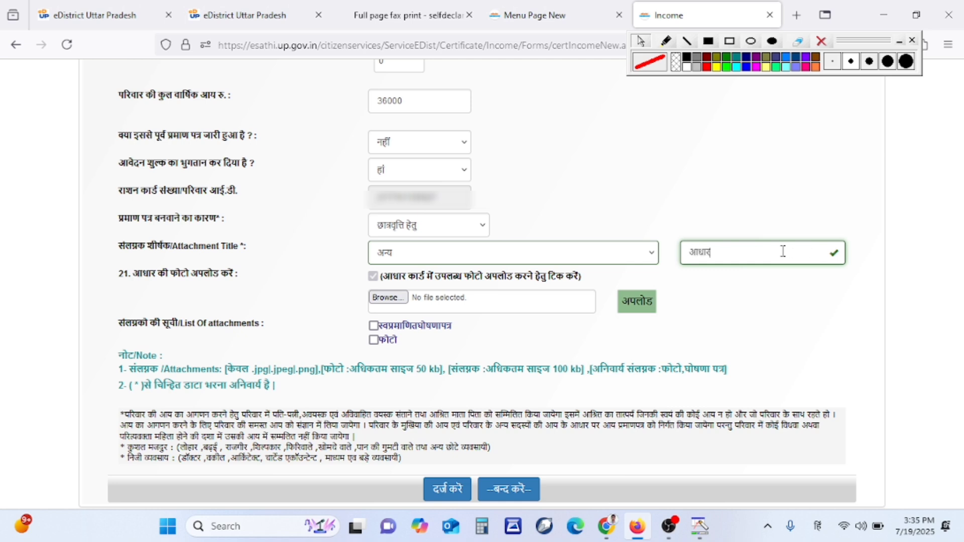
# Upload the Aadhaar card image under that title and tick the new आधार entry
pyautogui.click(400, 303)
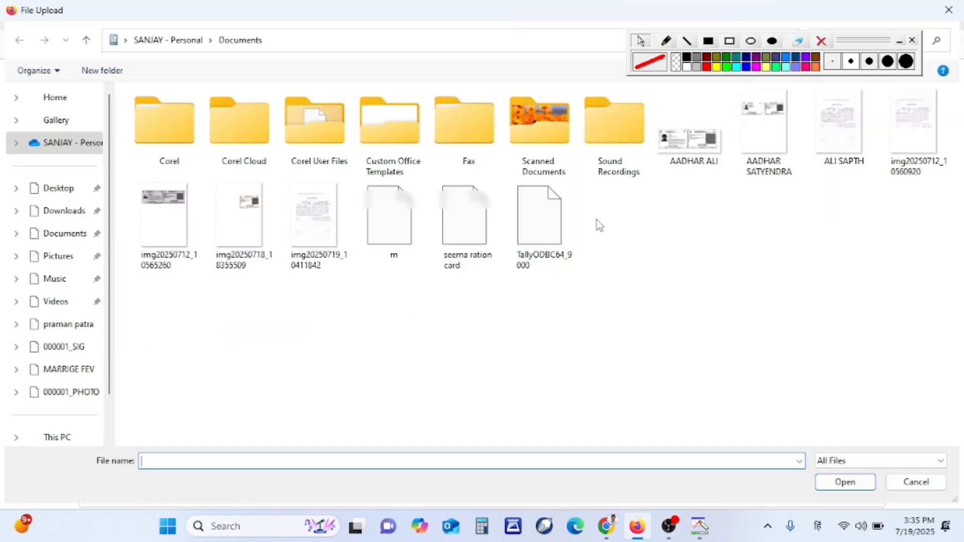
pyautogui.click(693, 151)
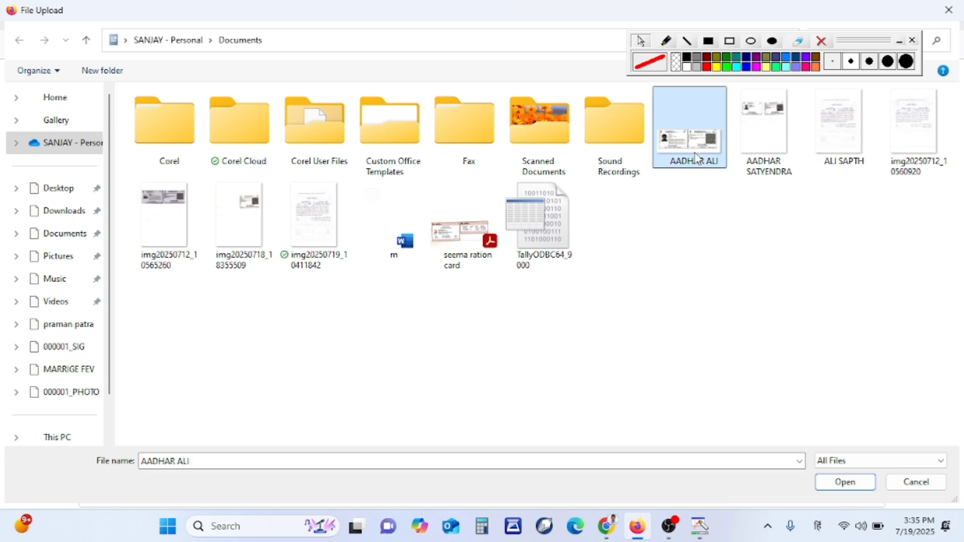
pyautogui.click(847, 490)
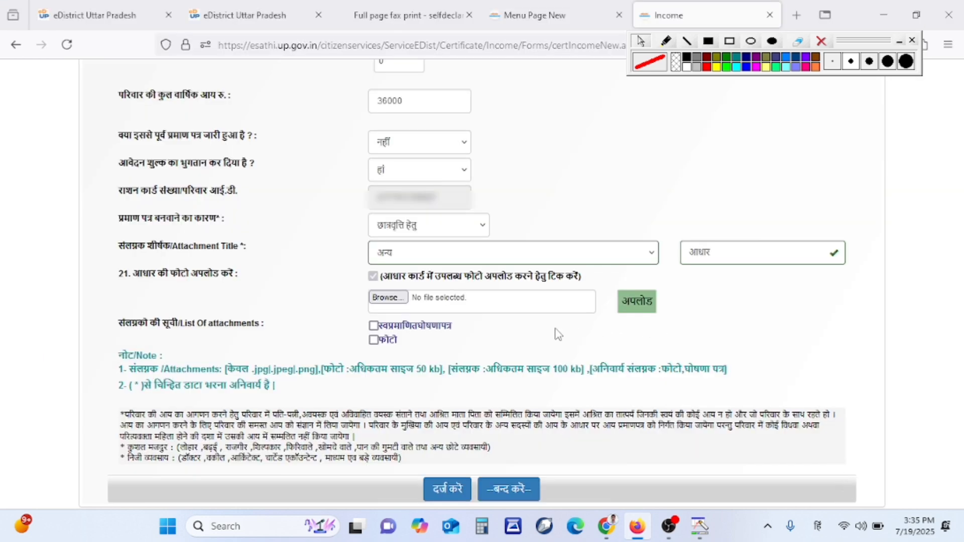
pyautogui.click(637, 303)
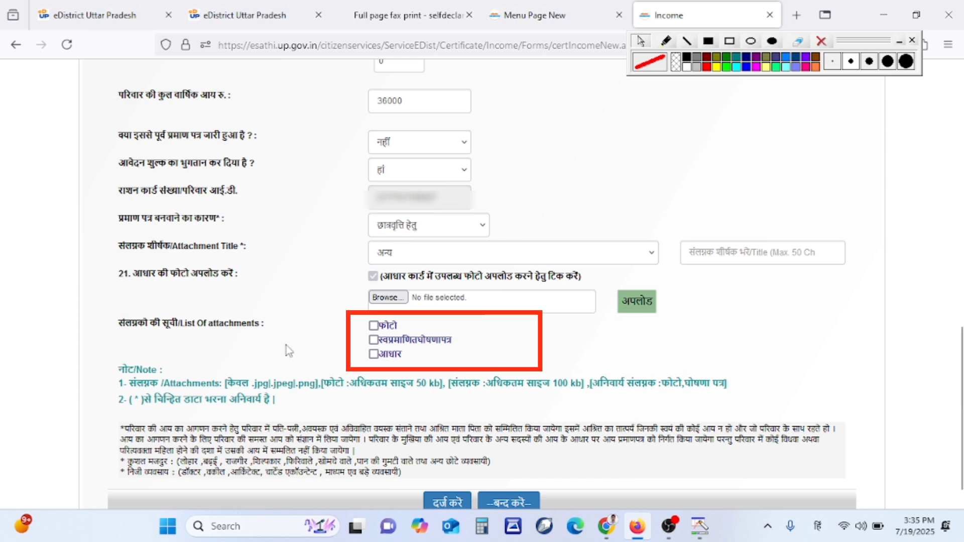
pyautogui.click(373, 354)
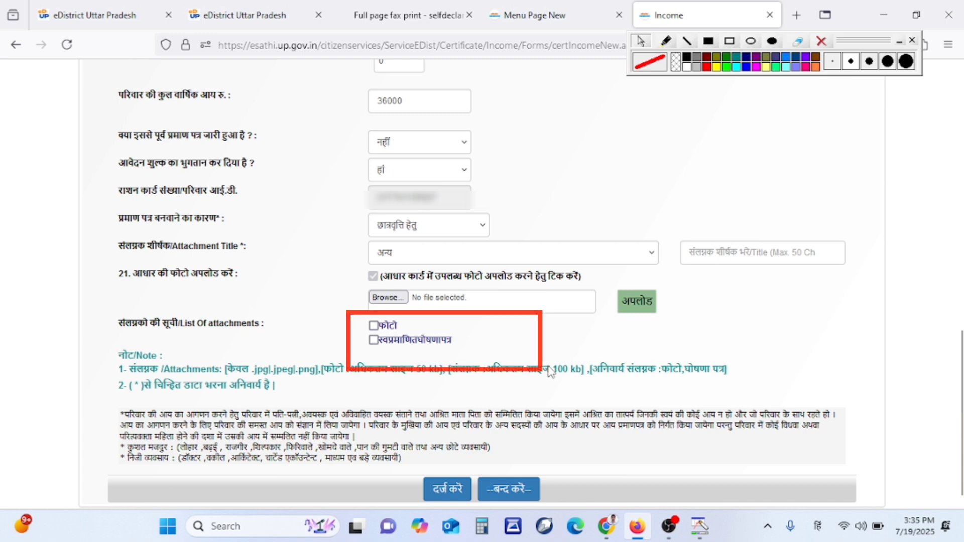
# Submit the application with दर्ज करें and scroll to the preview's attachments section
pyautogui.scroll(-1, 550, 372)
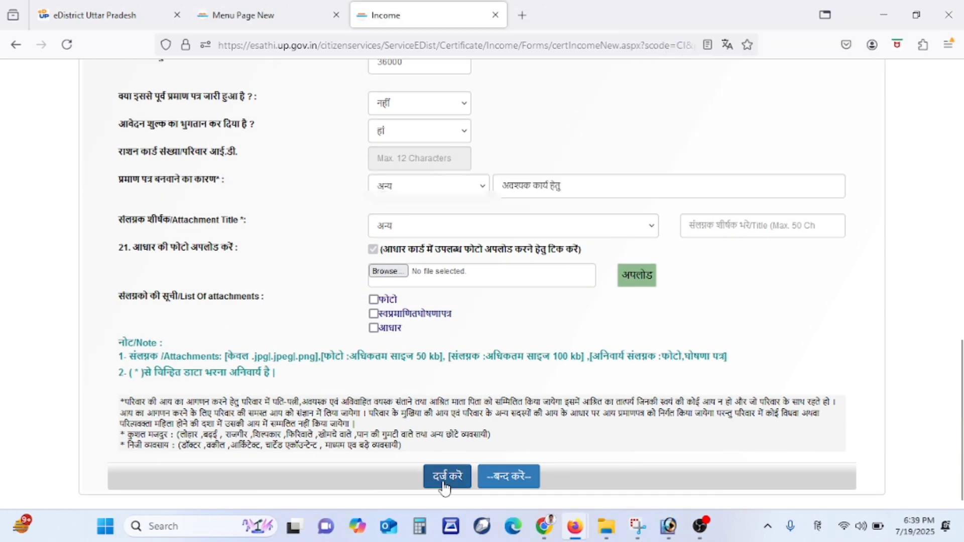
pyautogui.click(444, 486)
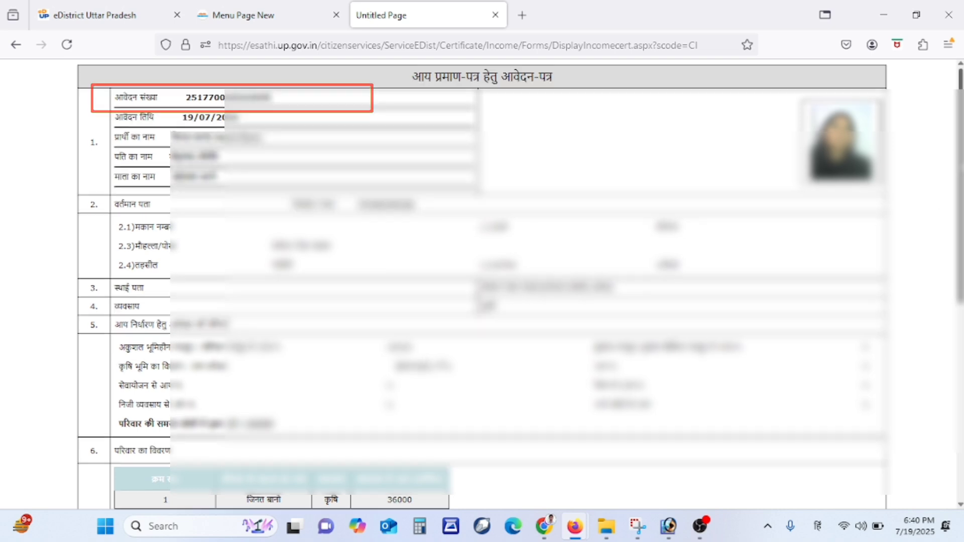
pyautogui.scroll(-7, 946, 384)
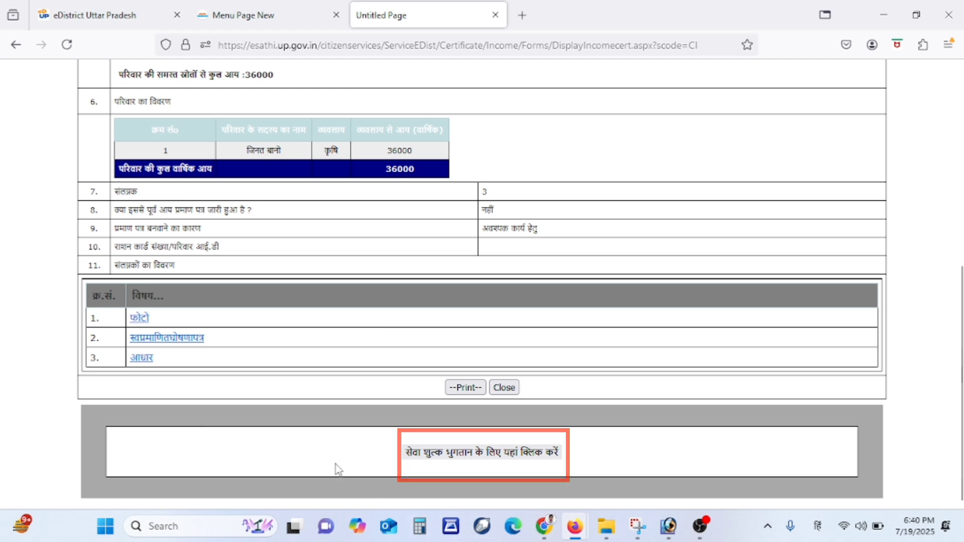
# Pay the ₹15 service fee through BillDesk using the BHIM UPI QR option
pyautogui.click(553, 455)
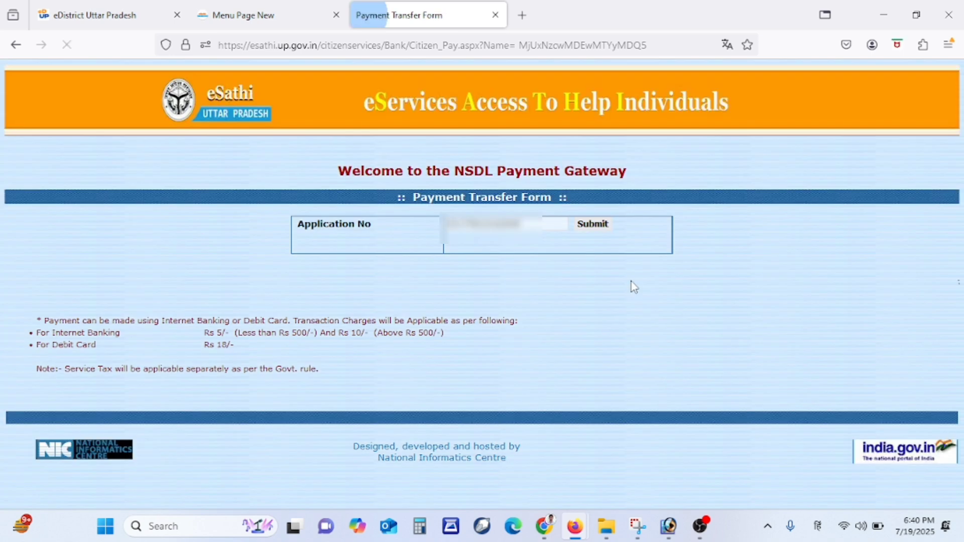
pyautogui.click(604, 229)
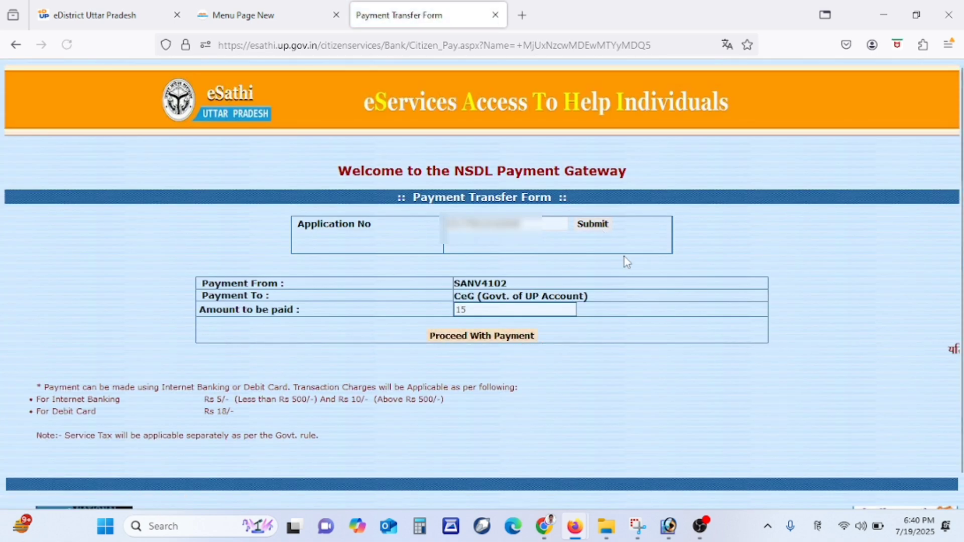
pyautogui.click(466, 337)
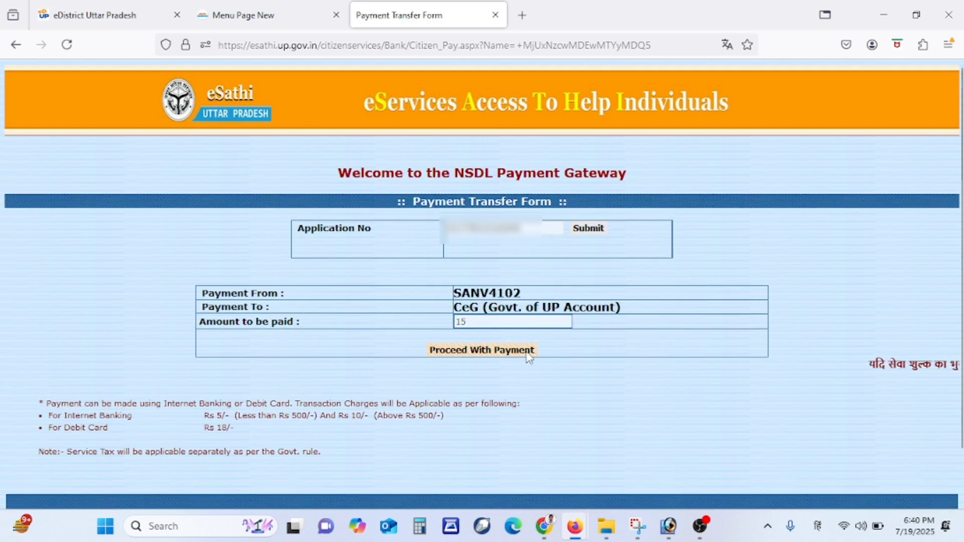
pyautogui.click(530, 353)
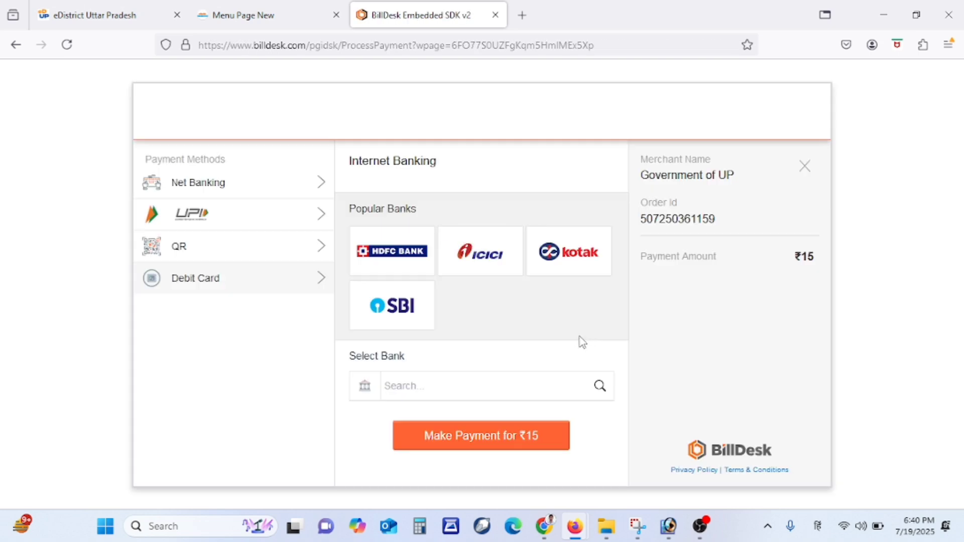
pyautogui.click(266, 257)
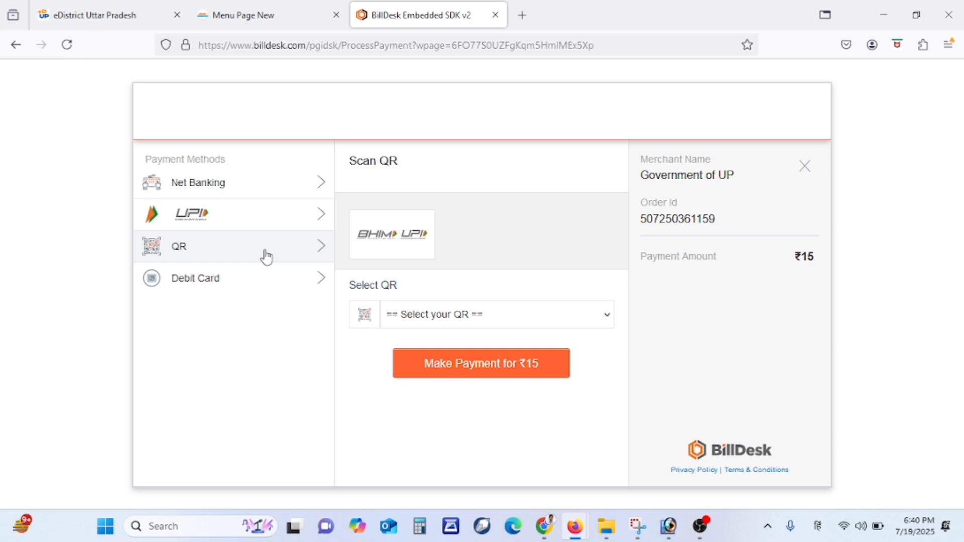
pyautogui.click(430, 254)
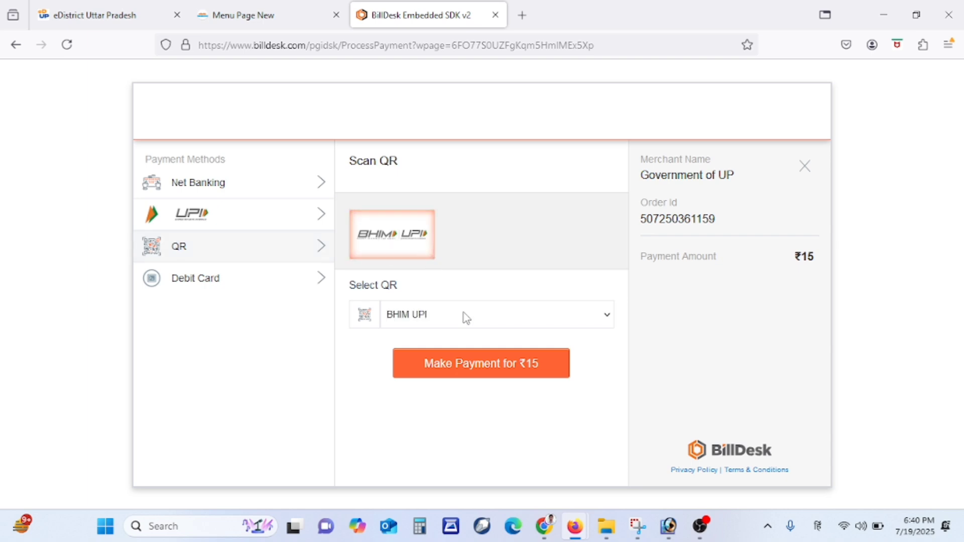
pyautogui.click(545, 375)
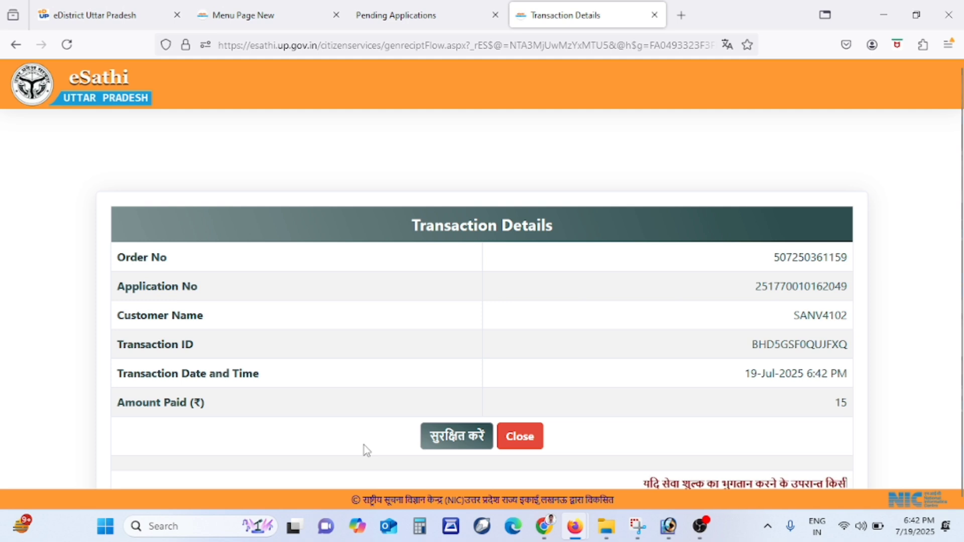
# Save the ₹15 payment with सुरक्षित करें to open the acknowledgement slip
pyautogui.click(457, 436)
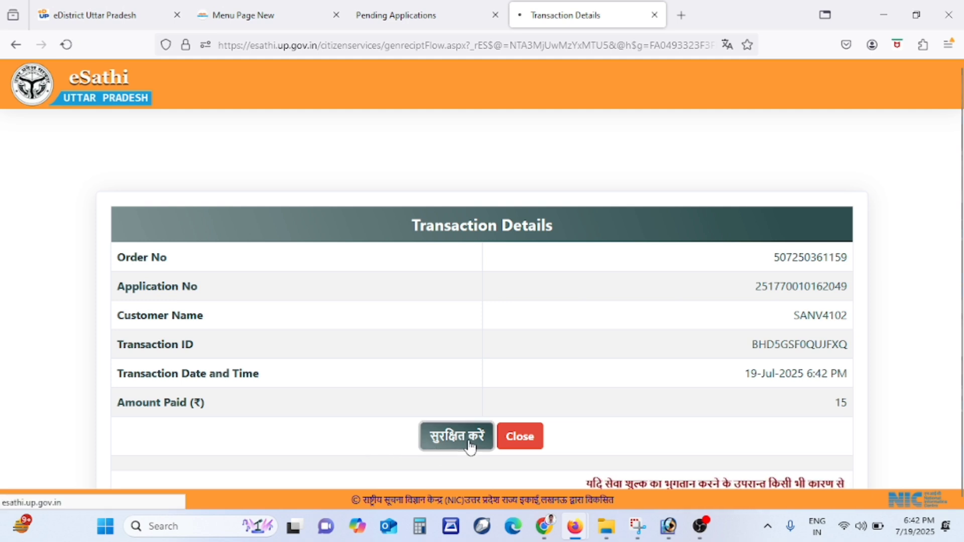